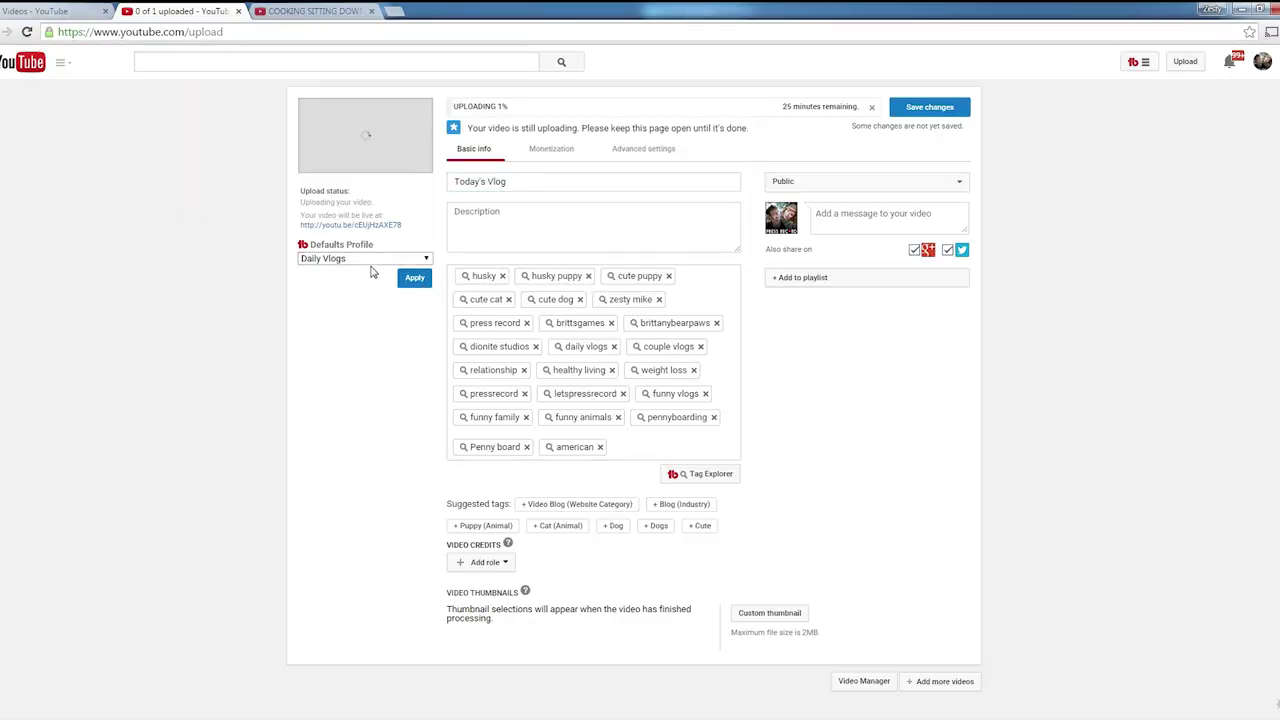
Apply the Daily Vlogs defaults profile to the upload and enlarge the description box
{"action": "left_click", "coordinate": [372, 259]}
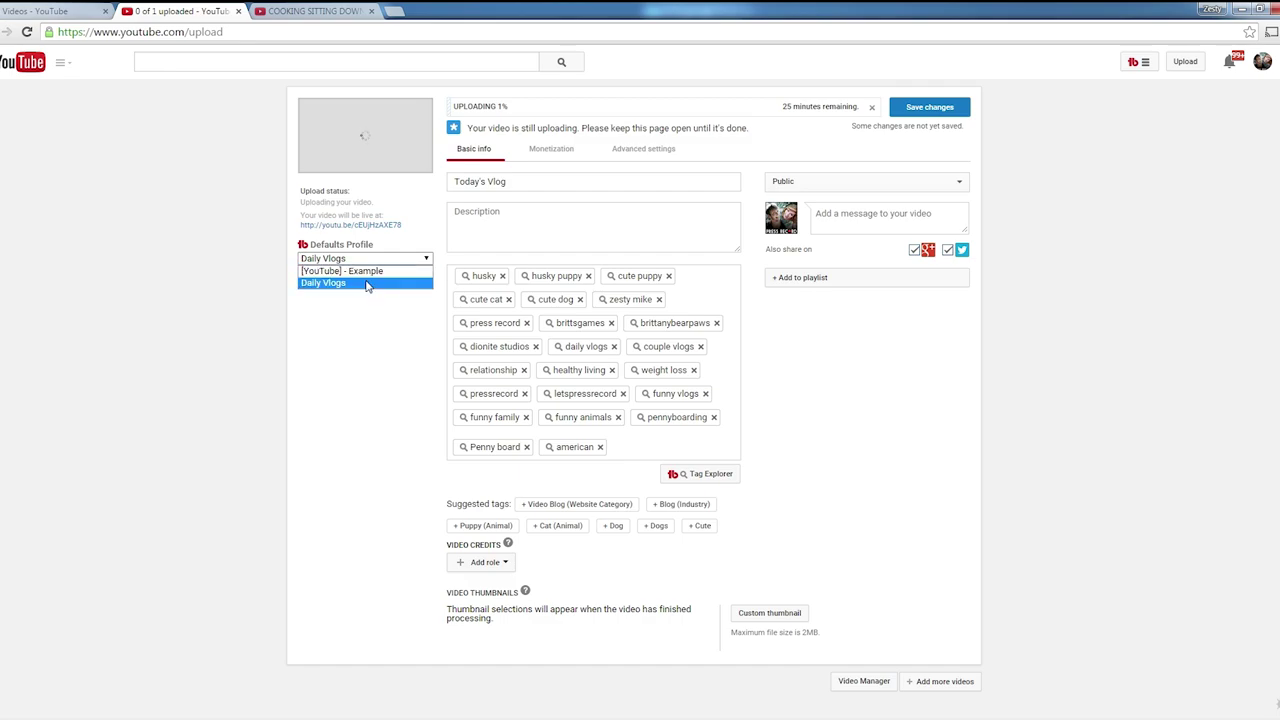
{"action": "left_click", "coordinate": [366, 283]}
{"action": "left_click", "coordinate": [408, 287]}
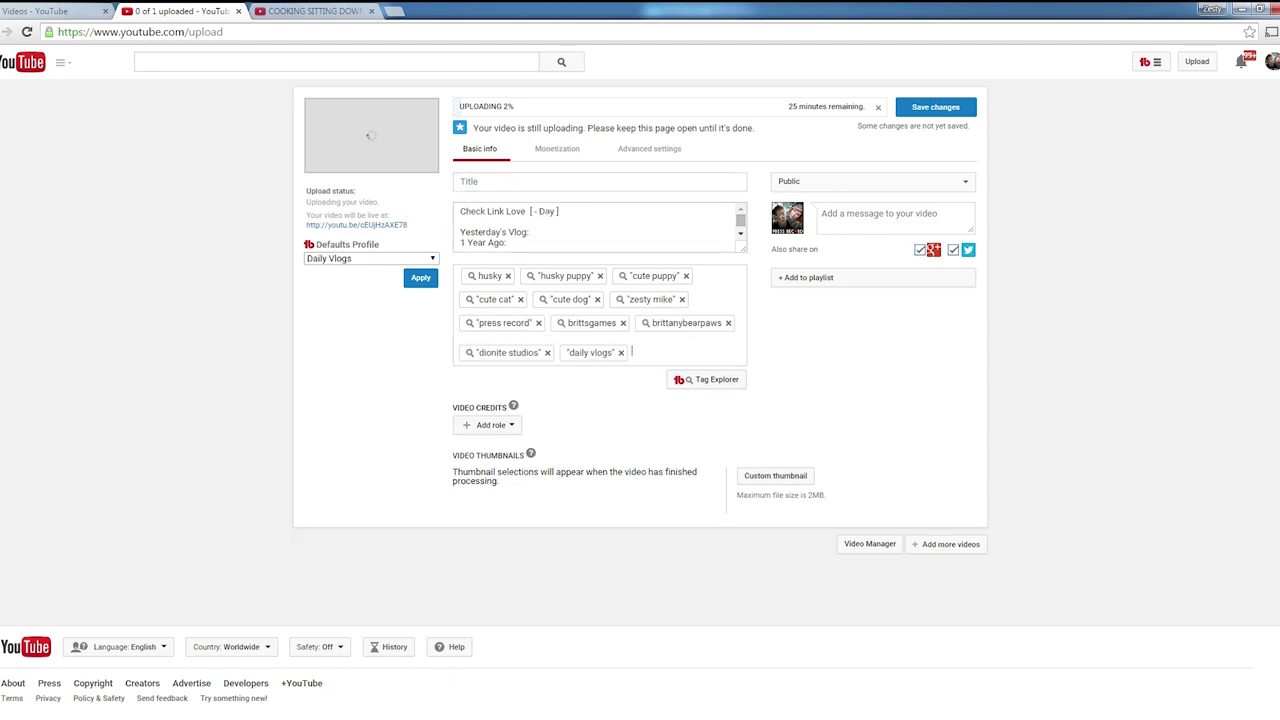
{"action": "left_click_drag", "start_coordinate": [738, 256], "coordinate": [720, 280]}
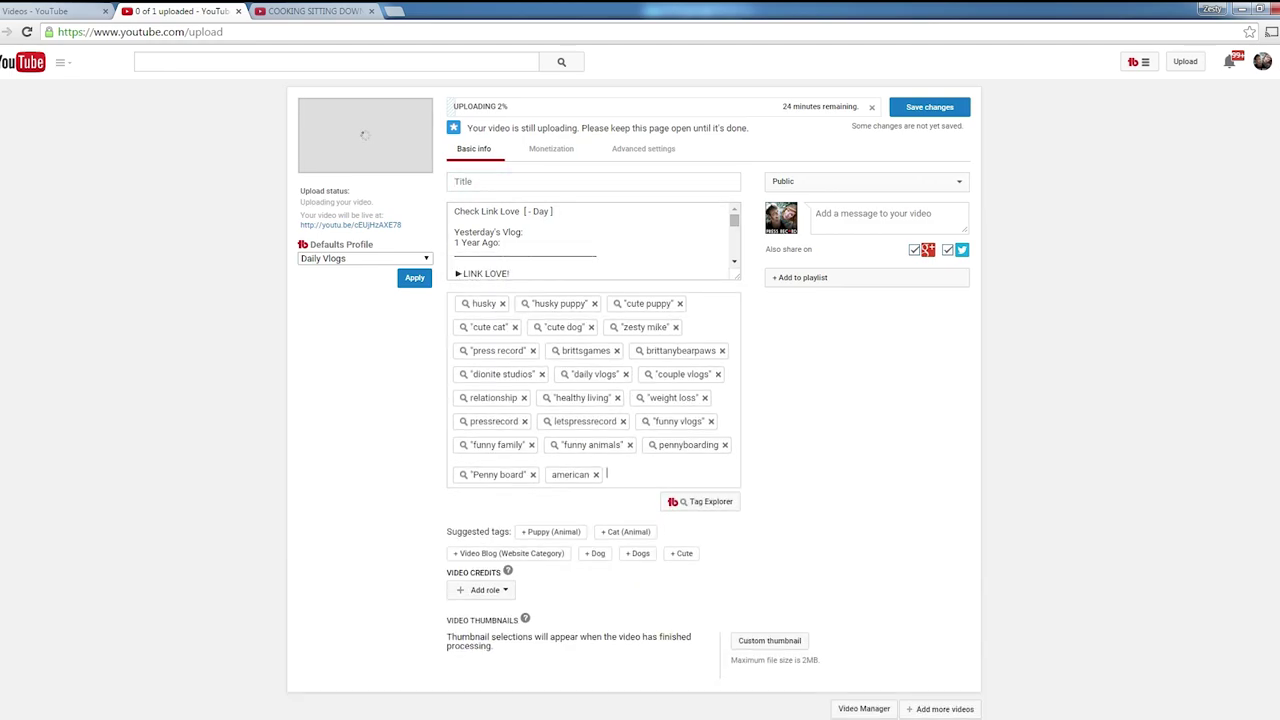
Look up the tag 'vlog' in Tag Explorer and view its trending queries
{"action": "left_click", "coordinate": [717, 512]}
{"action": "left_click", "coordinate": [718, 501]}
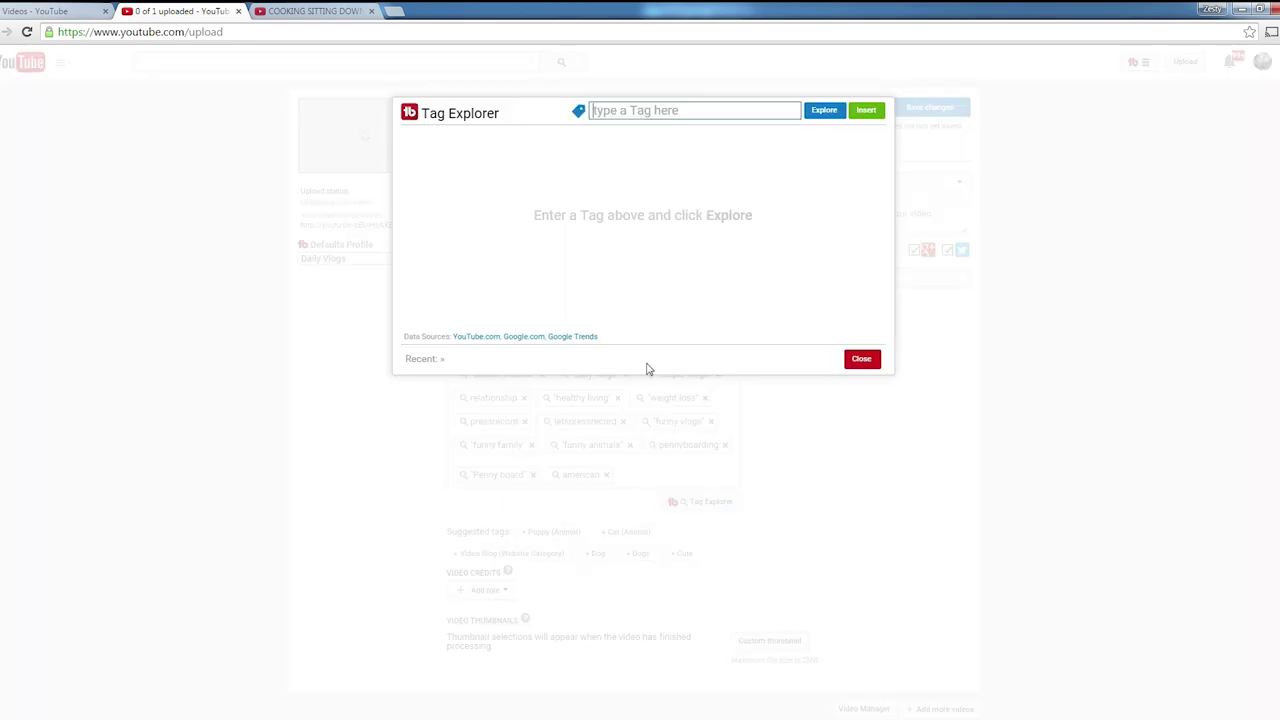
{"action": "type", "text": "vlog"}
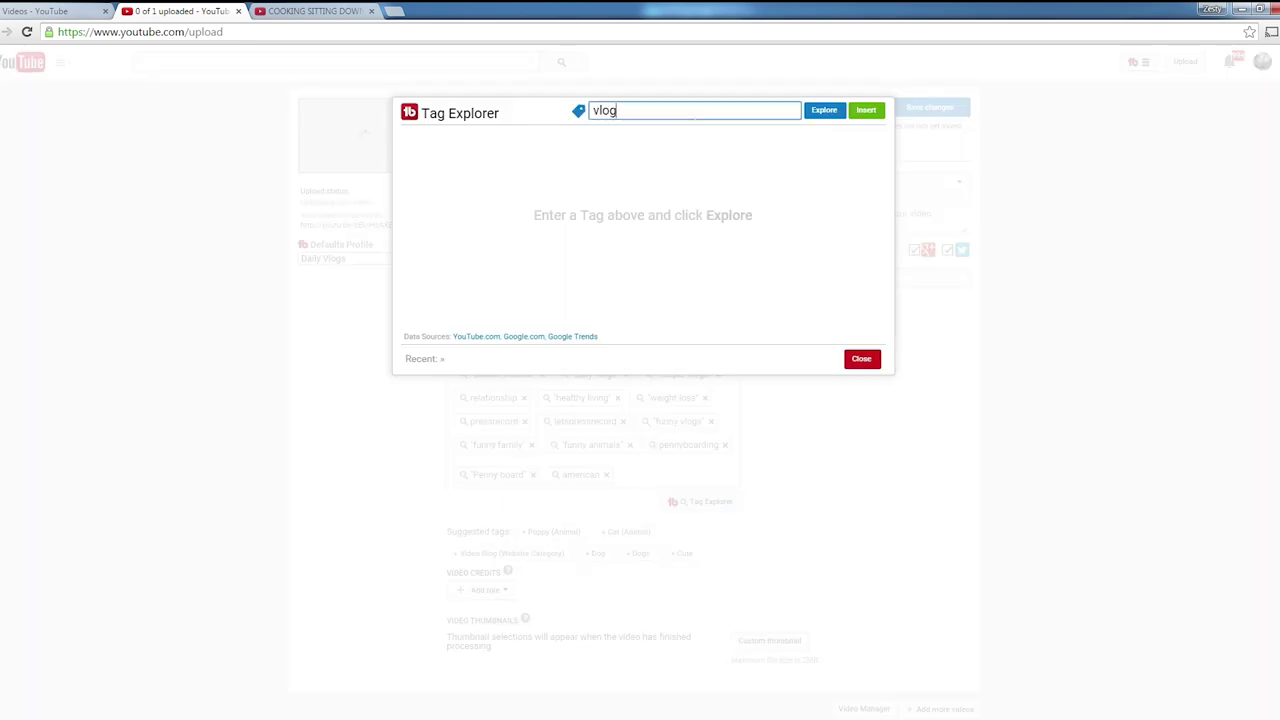
{"action": "key", "text": "Return"}
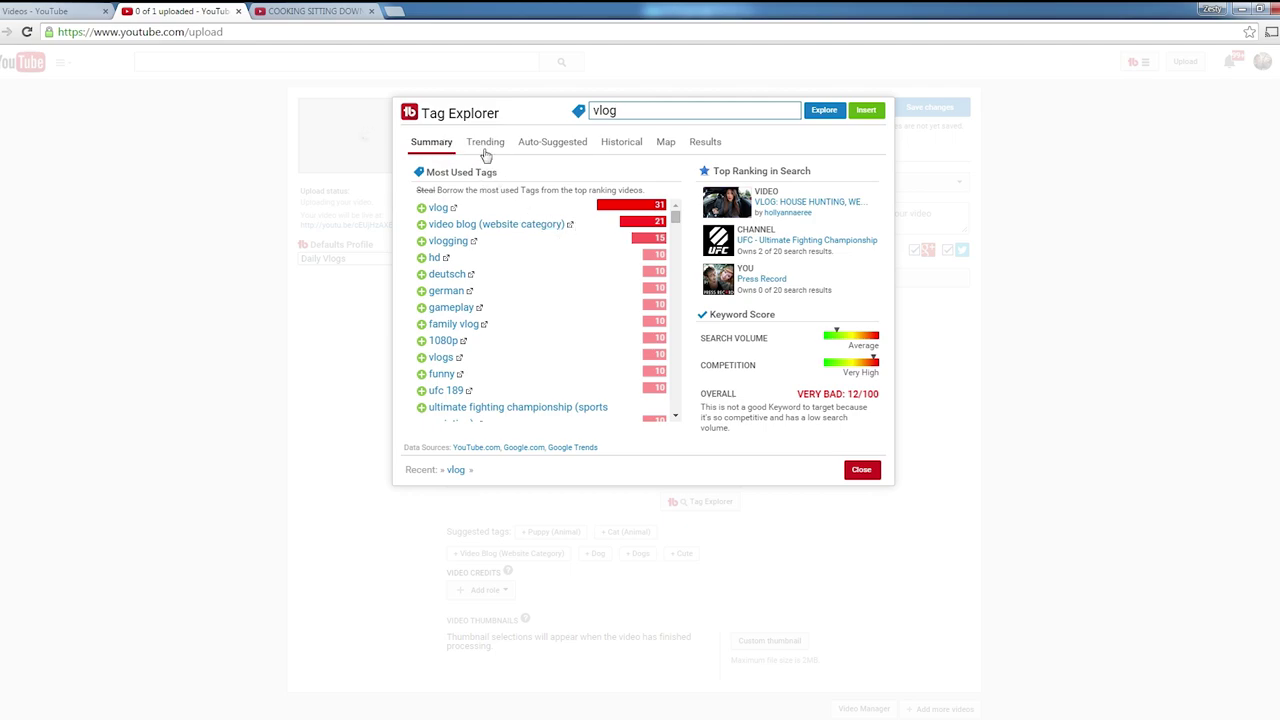
{"action": "left_click", "coordinate": [487, 149]}
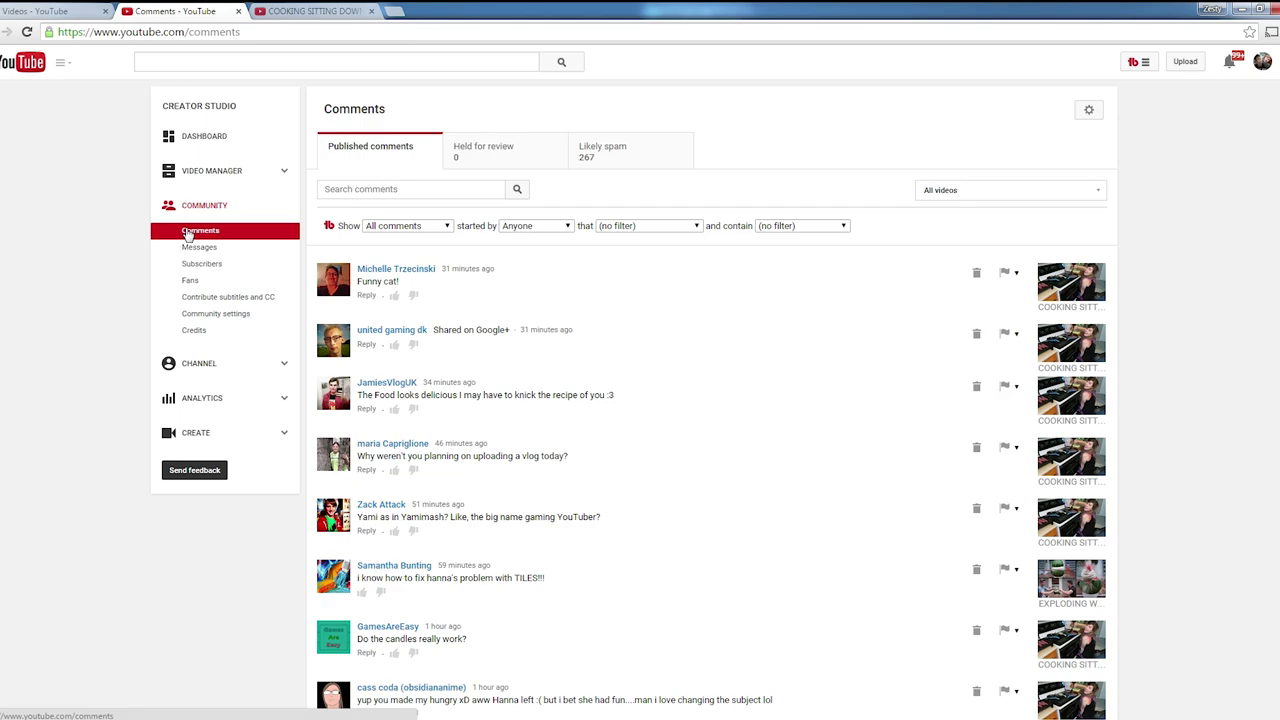
Filter comments to 'I have NOT replied to' and 'questions', showing 42 of 50 threads
{"action": "left_click", "coordinate": [630, 225]}
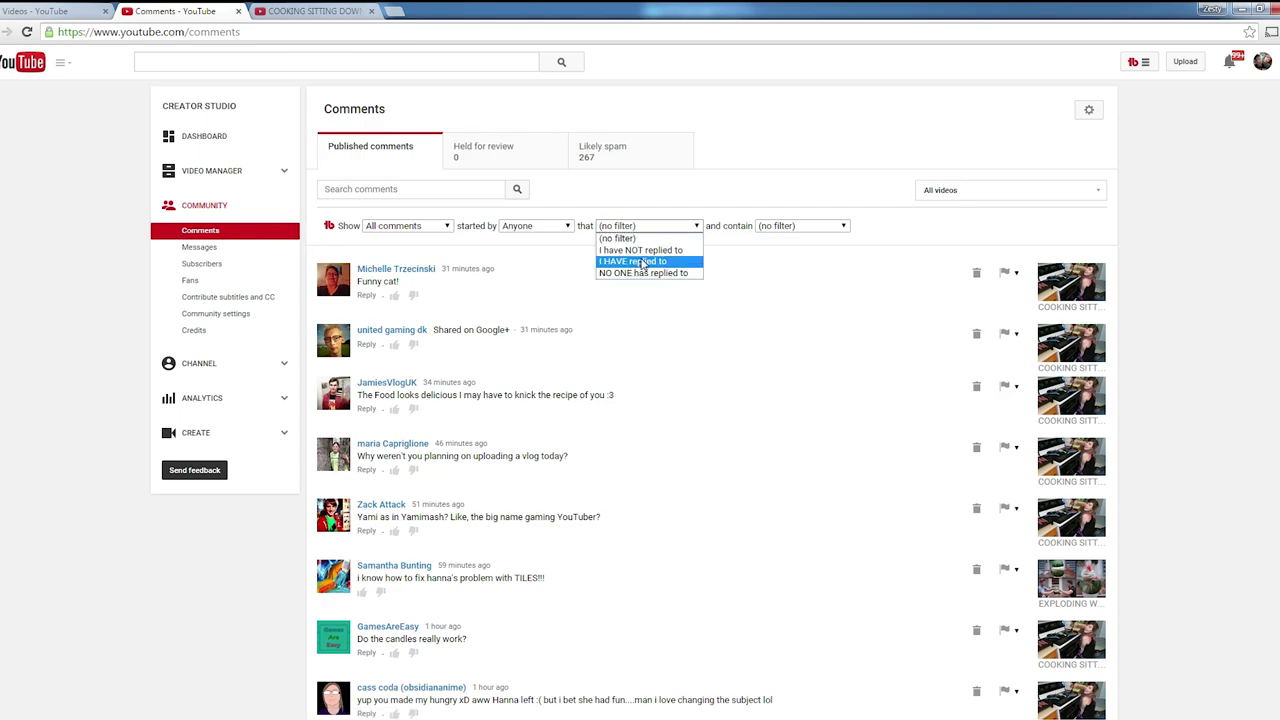
{"action": "left_click", "coordinate": [645, 250]}
{"action": "left_click", "coordinate": [781, 228]}
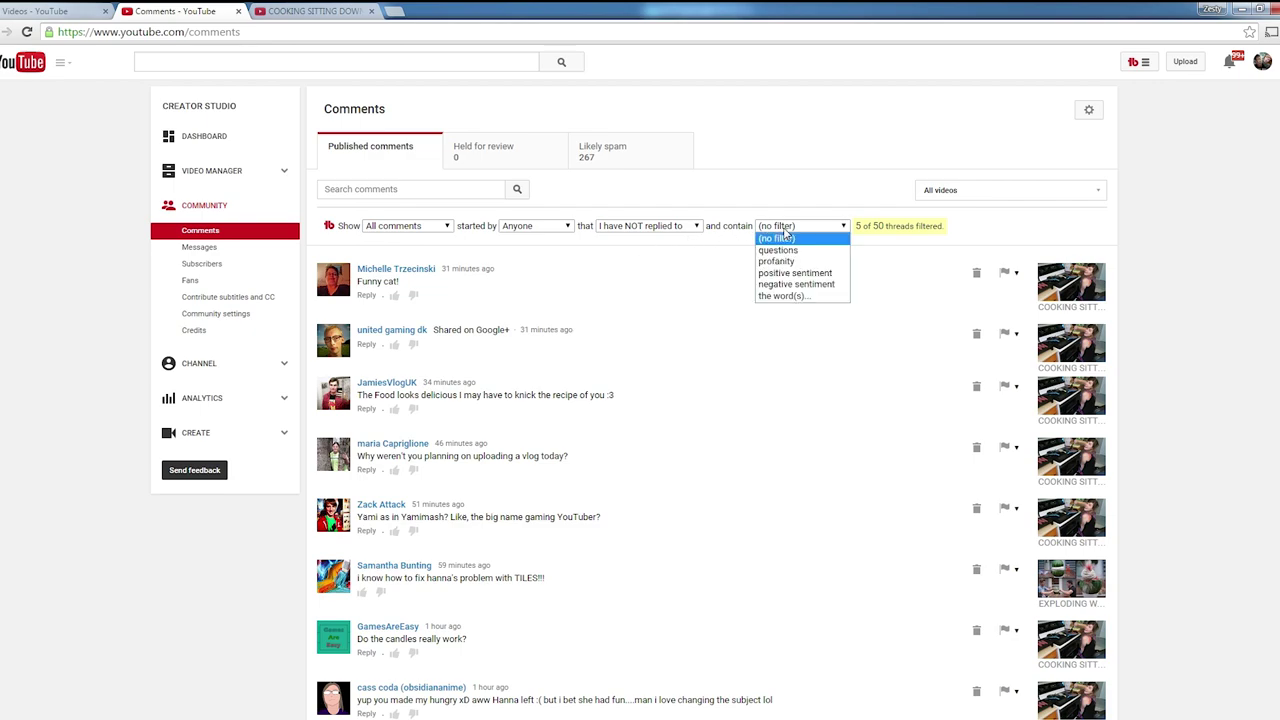
{"action": "left_click", "coordinate": [795, 250]}
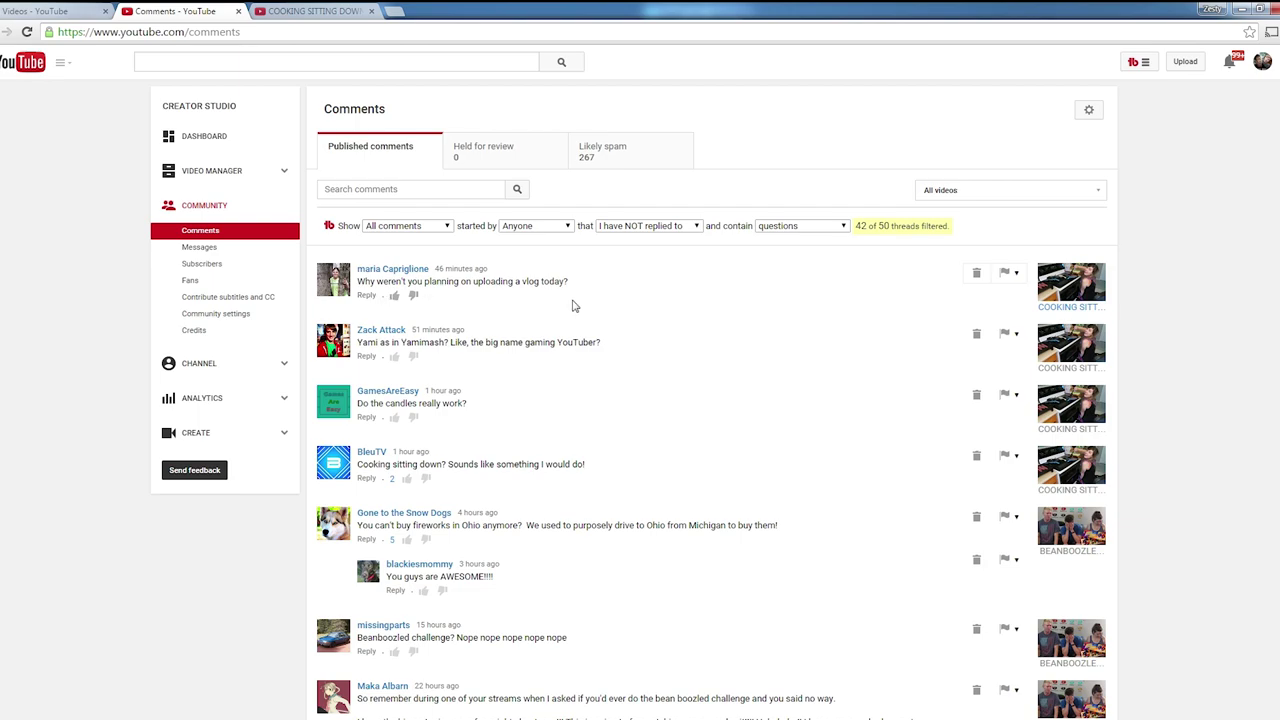
{"action": "scroll", "coordinate": [575, 310], "scroll_direction": "down", "scroll_amount": 1}
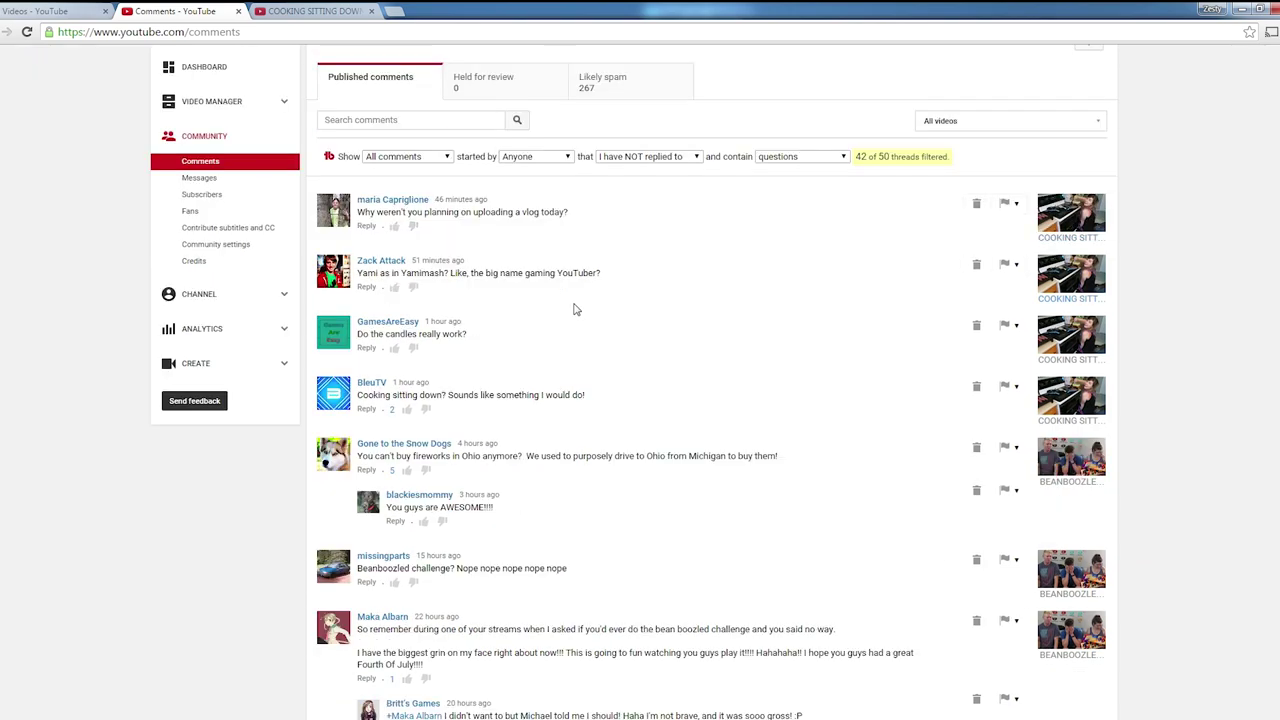
Start a bulk annotation copy from the BEANBOOZLED video in the Videos list
{"action": "left_click", "coordinate": [211, 101]}
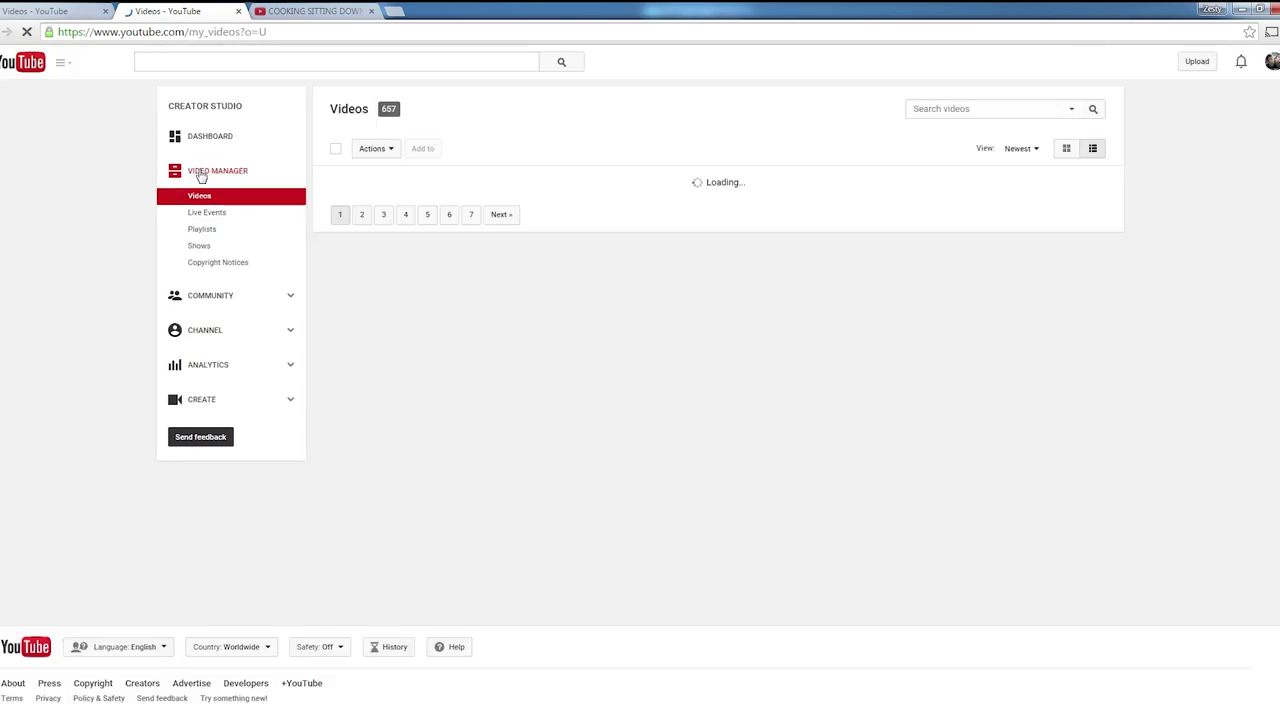
{"action": "left_click", "coordinate": [223, 205]}
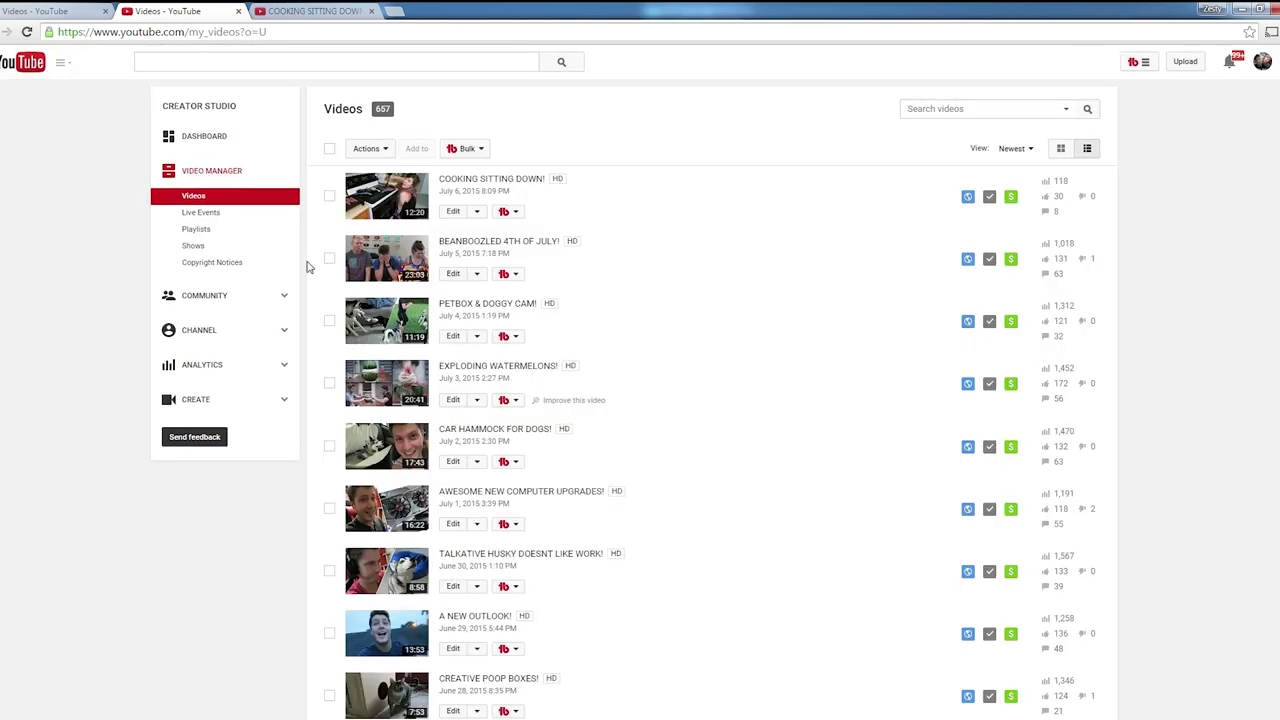
{"action": "left_click", "coordinate": [519, 276]}
{"action": "left_click", "coordinate": [529, 309]}
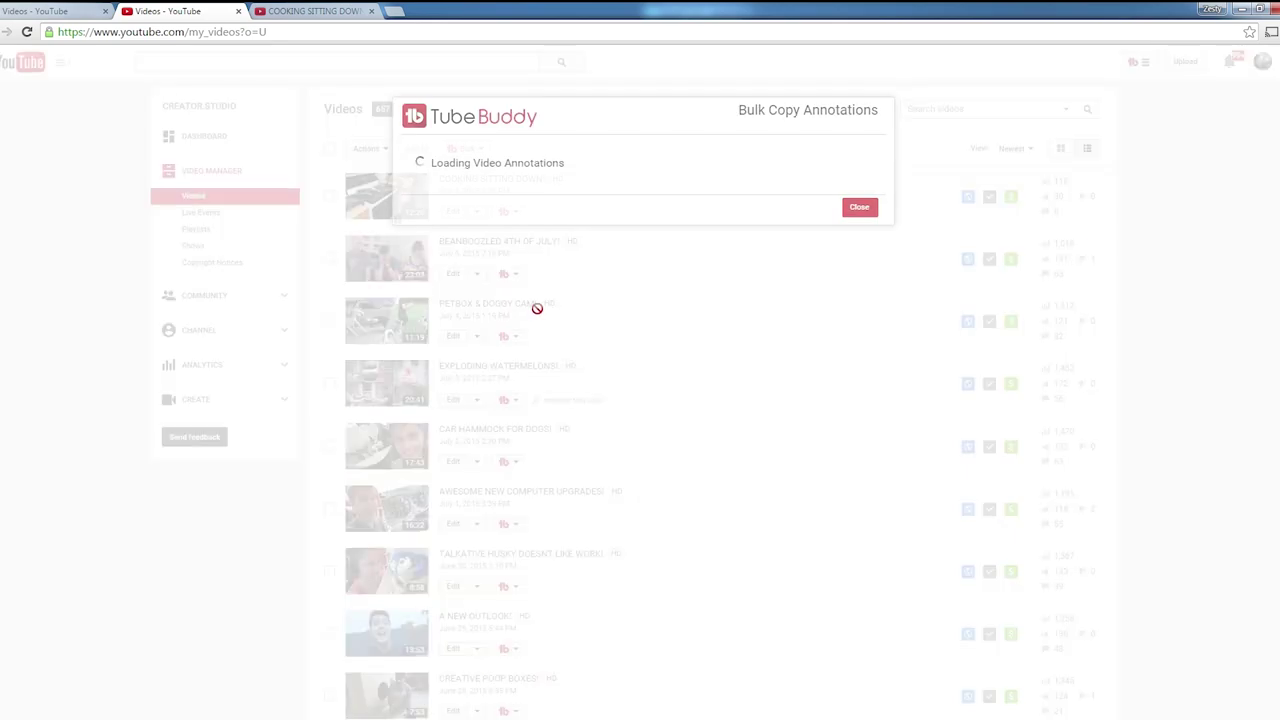
{"action": "scroll", "coordinate": [580, 209], "scroll_direction": "down", "scroll_amount": 3}
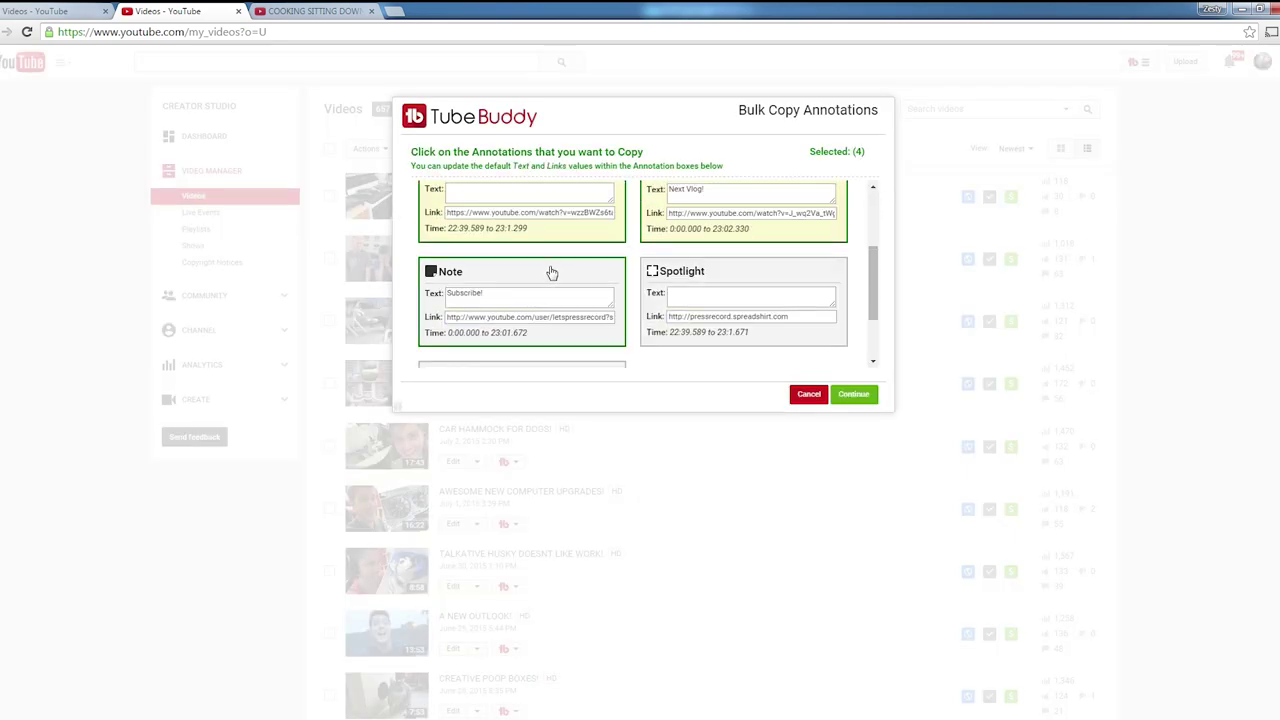
{"action": "scroll", "coordinate": [739, 276], "scroll_direction": "down", "scroll_amount": 1}
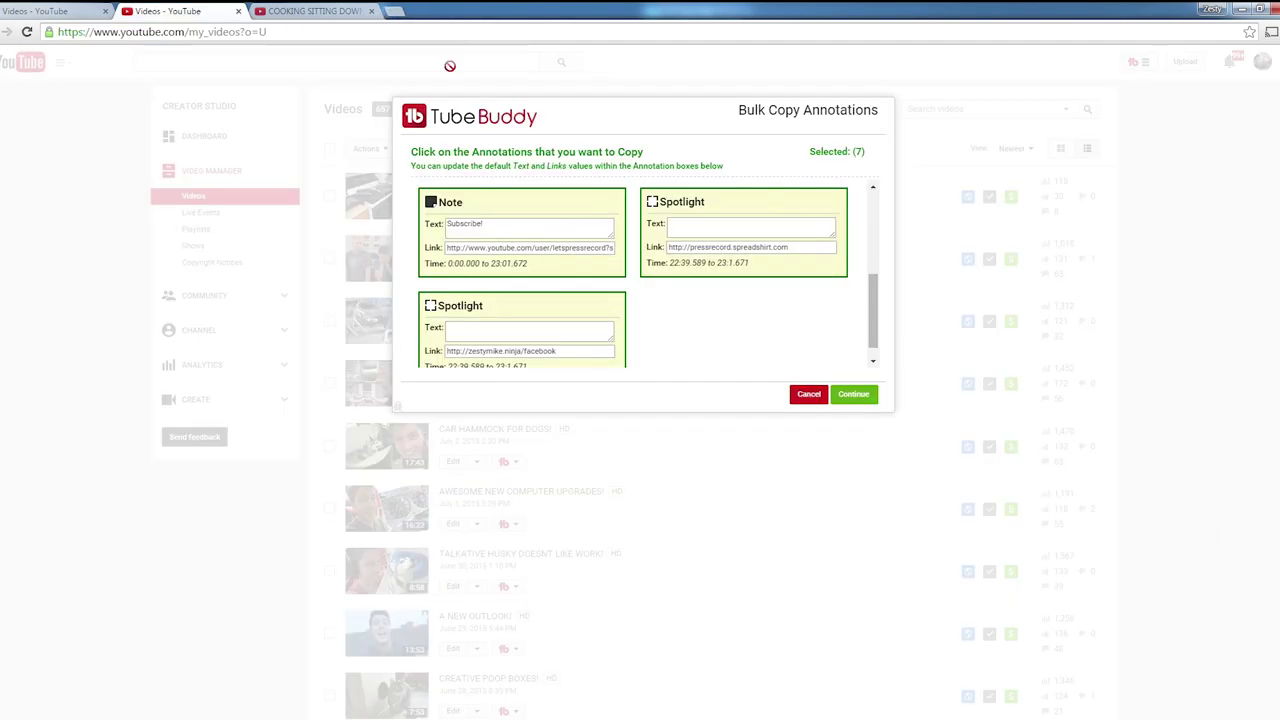
{"action": "left_click", "coordinate": [504, 11]}
{"action": "scroll", "coordinate": [646, 303], "scroll_direction": "up", "scroll_amount": 3}
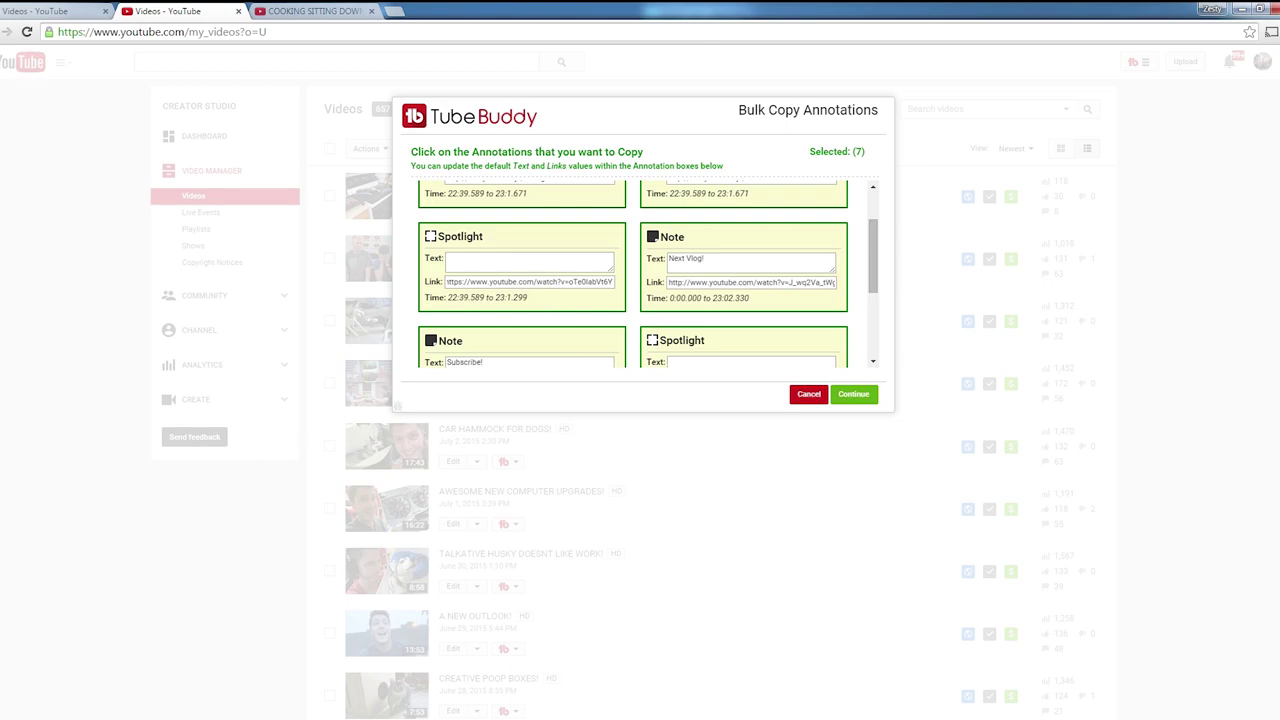
Paste the COOKING SITTING DOWN! link as the destination and copy the 7 annotations
{"action": "left_click", "coordinate": [854, 394]}
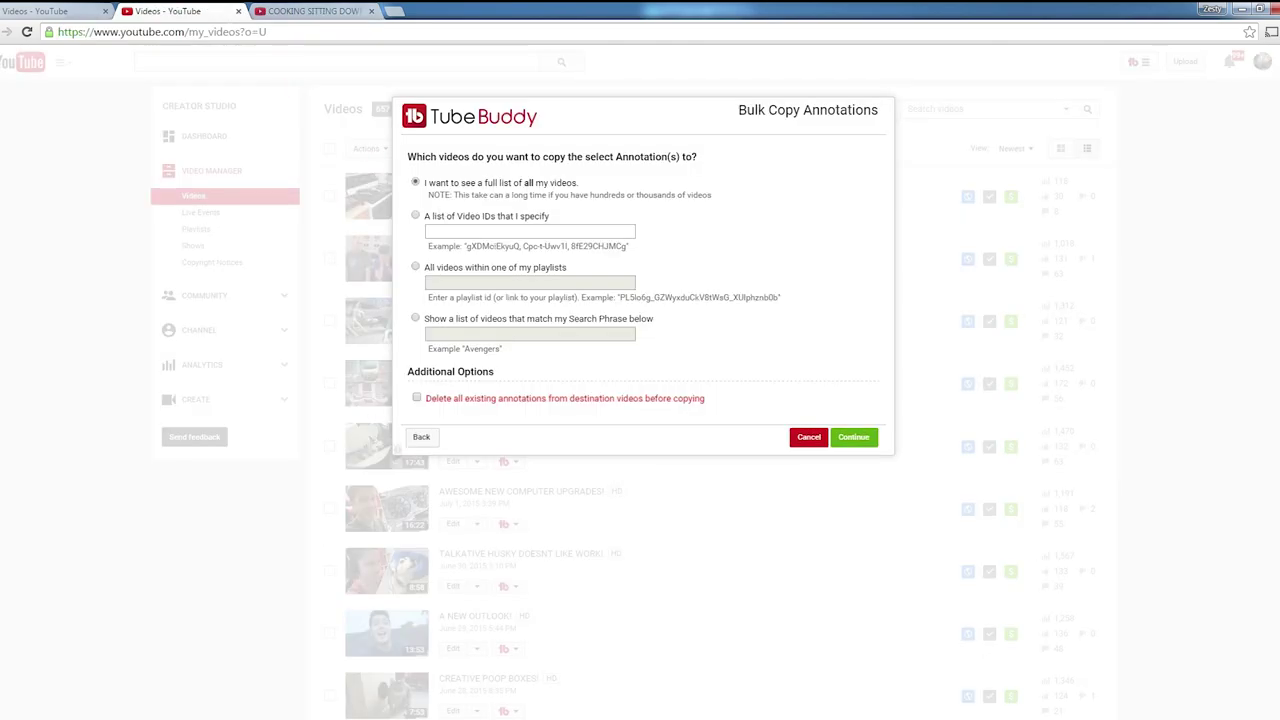
{"action": "left_click", "coordinate": [530, 231]}
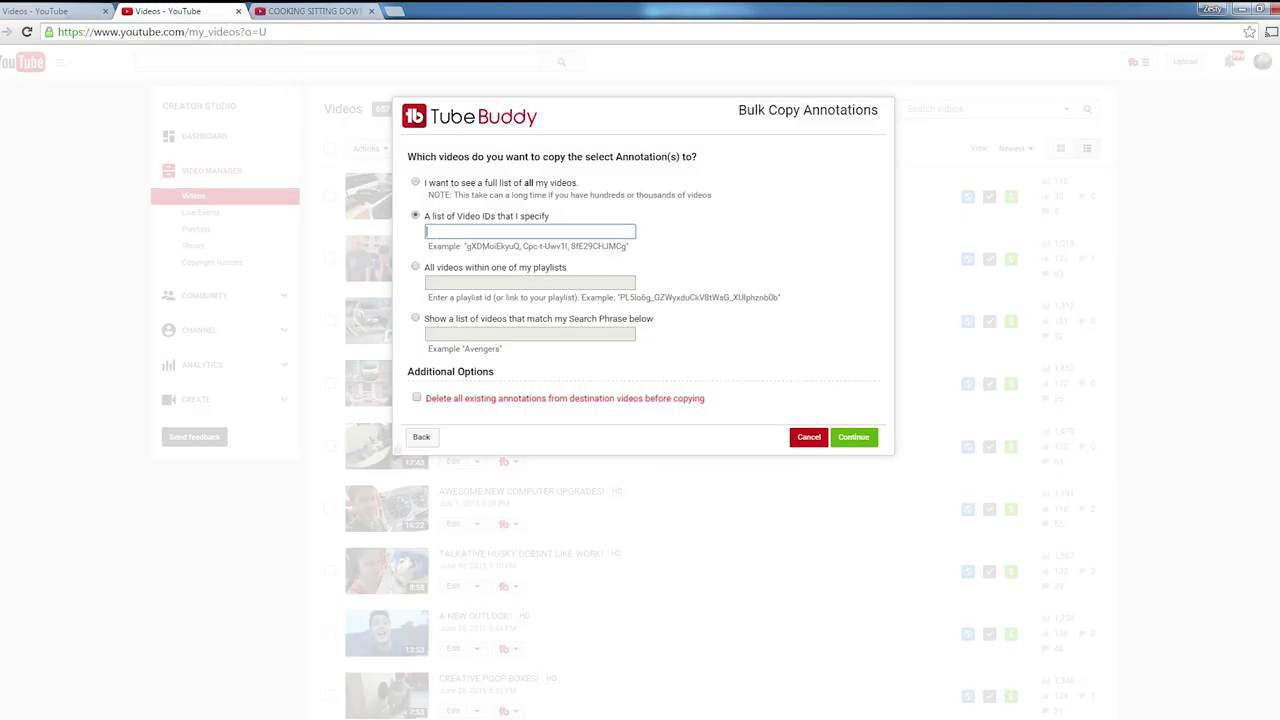
{"action": "key", "text": "ctrl+v"}
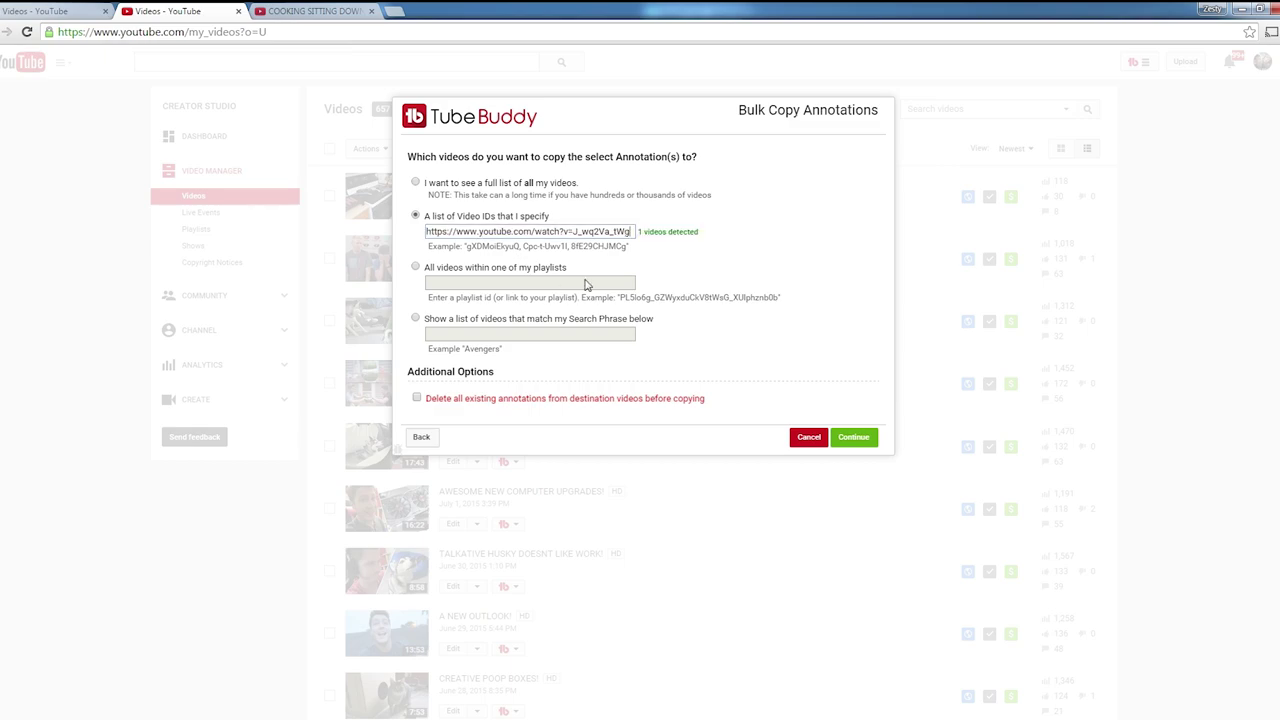
{"action": "left_click", "coordinate": [856, 440]}
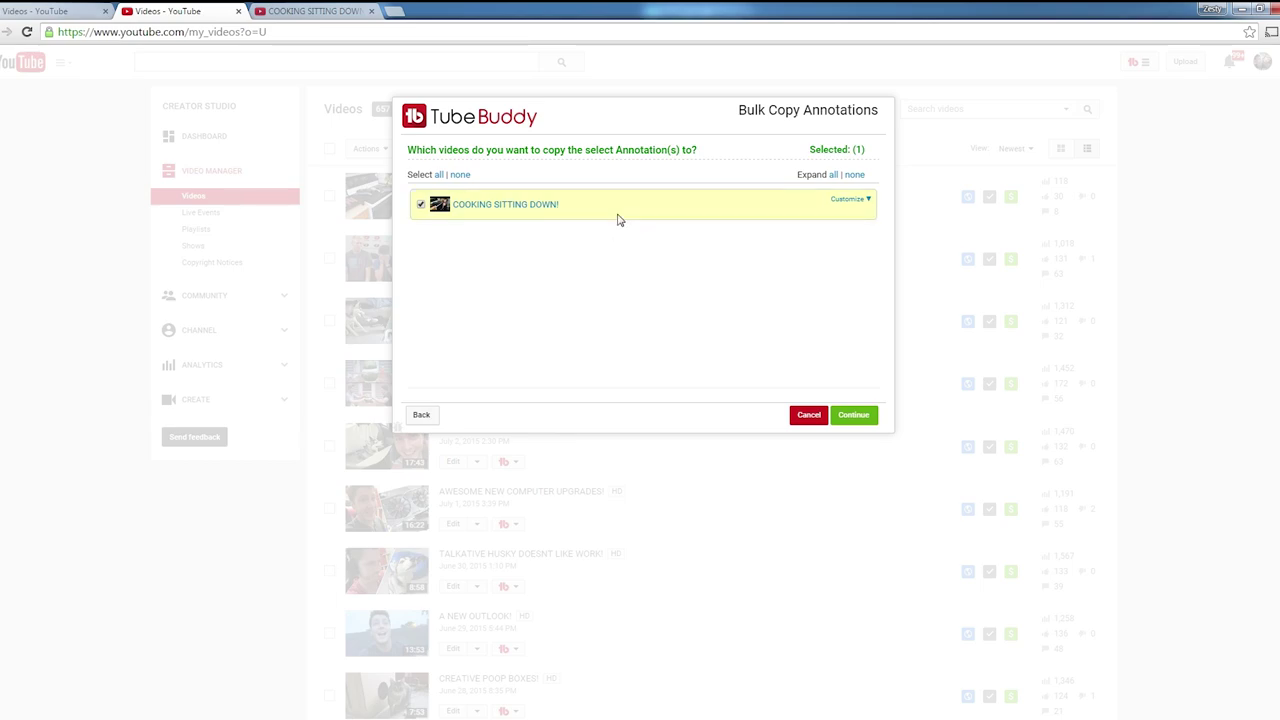
{"action": "left_click", "coordinate": [864, 413]}
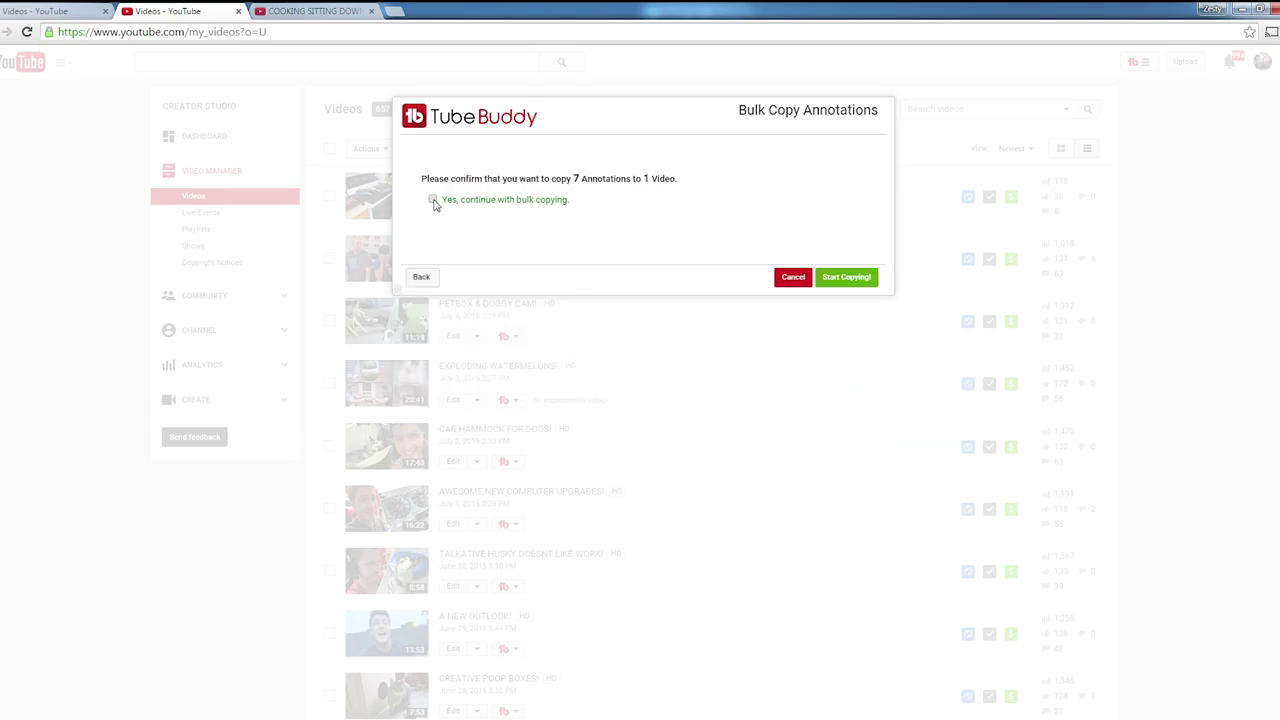
{"action": "left_click", "coordinate": [834, 277]}
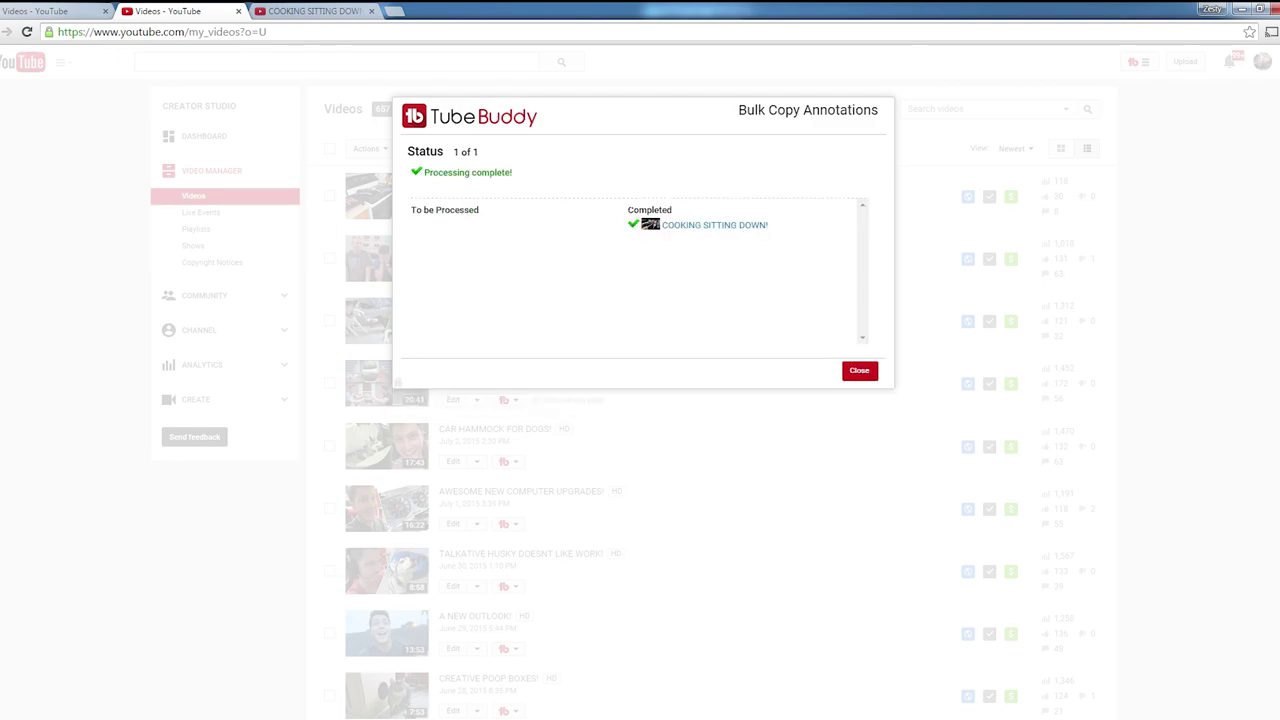
{"action": "left_click", "coordinate": [857, 371]}
In COOKING SITTING DOWN!'s annotations, make the first two spotlight backgrounds transparent
{"action": "left_click", "coordinate": [508, 211]}
{"action": "left_click", "coordinate": [512, 292]}
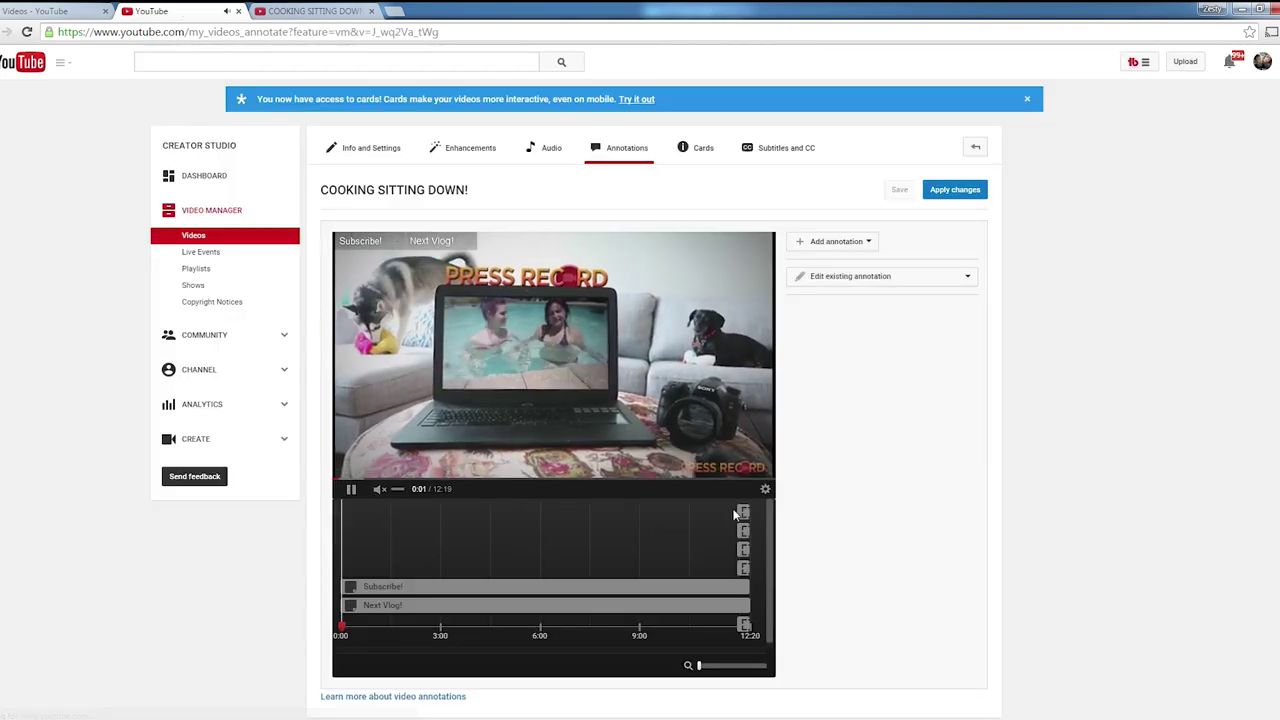
{"action": "left_click", "coordinate": [743, 512]}
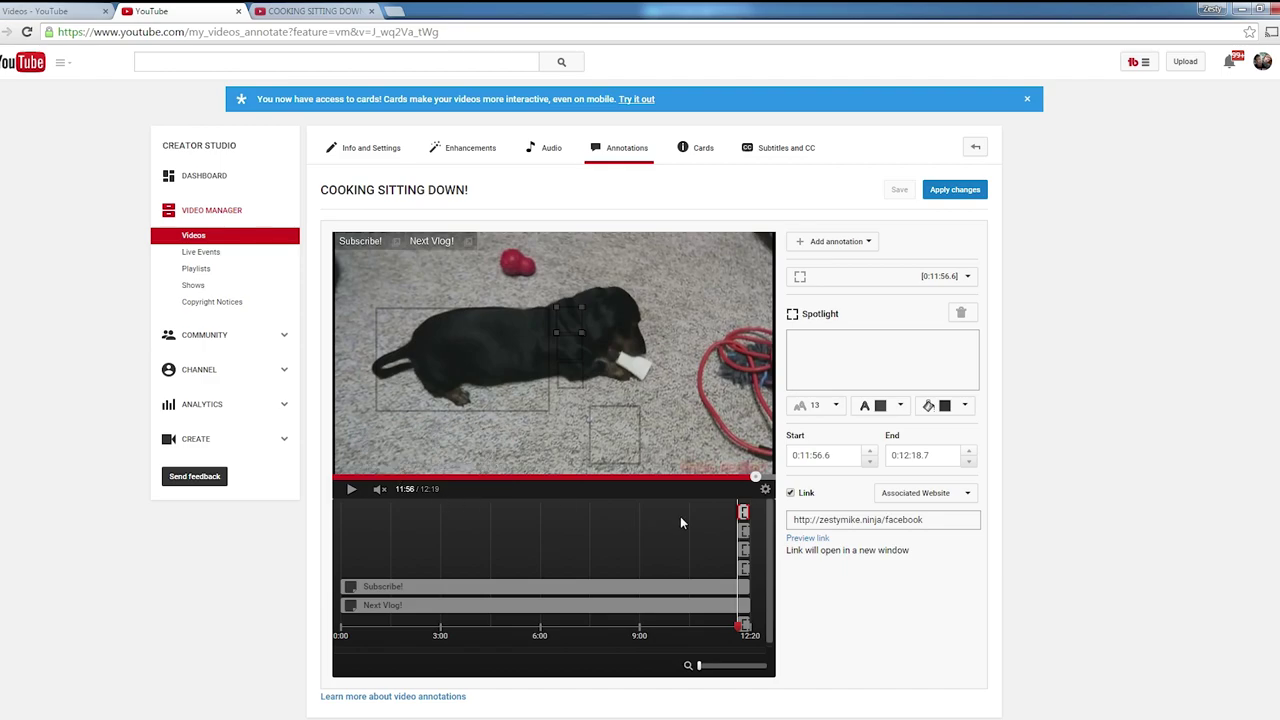
{"action": "left_click", "coordinate": [963, 407]}
{"action": "left_click", "coordinate": [956, 551]}
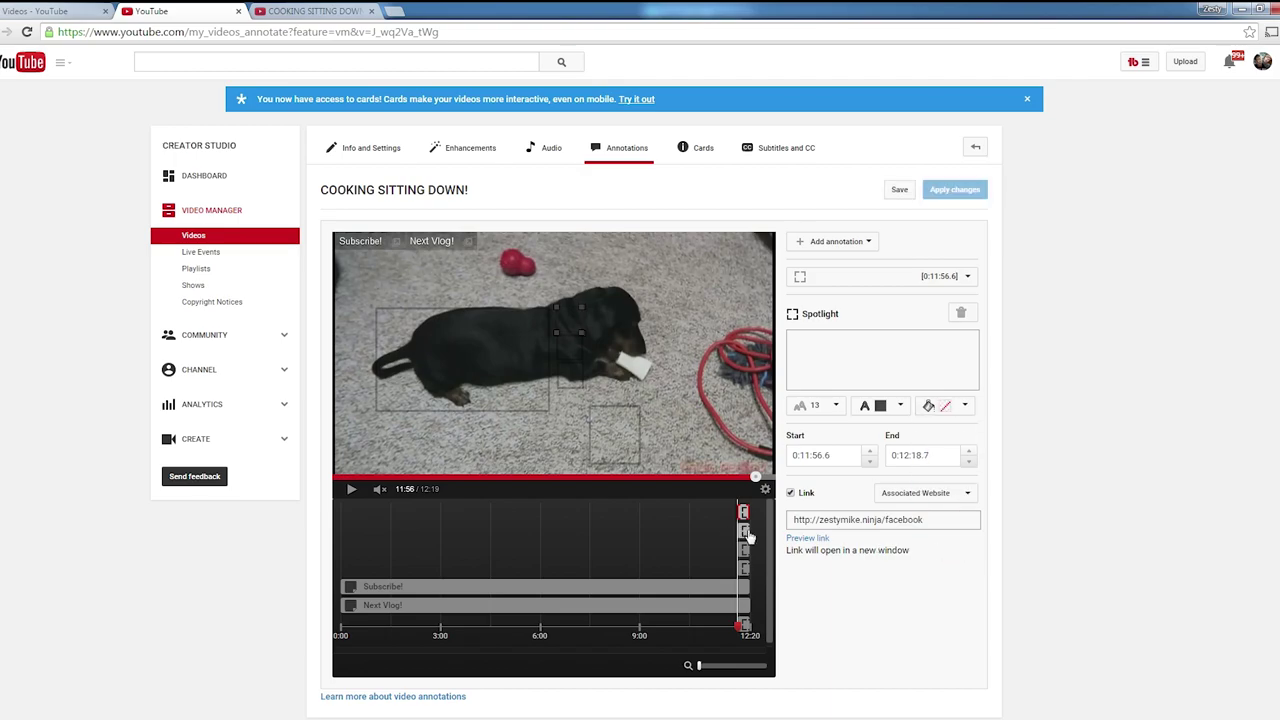
{"action": "left_click", "coordinate": [743, 530]}
{"action": "left_click", "coordinate": [954, 550]}
Make the third and fourth spotlights transparent, apply the changes, and return to Videos
{"action": "left_click", "coordinate": [743, 549]}
{"action": "left_click", "coordinate": [955, 407]}
{"action": "left_click", "coordinate": [956, 548]}
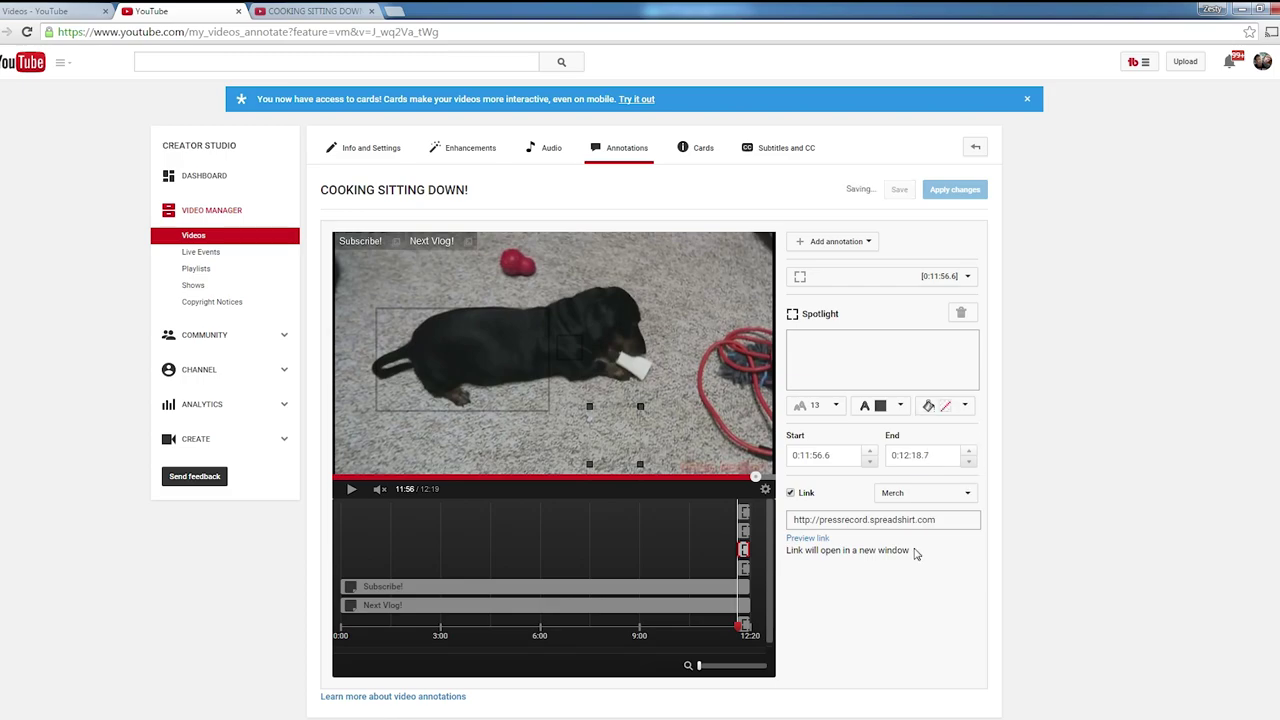
{"action": "left_click", "coordinate": [743, 568]}
{"action": "left_click", "coordinate": [955, 406]}
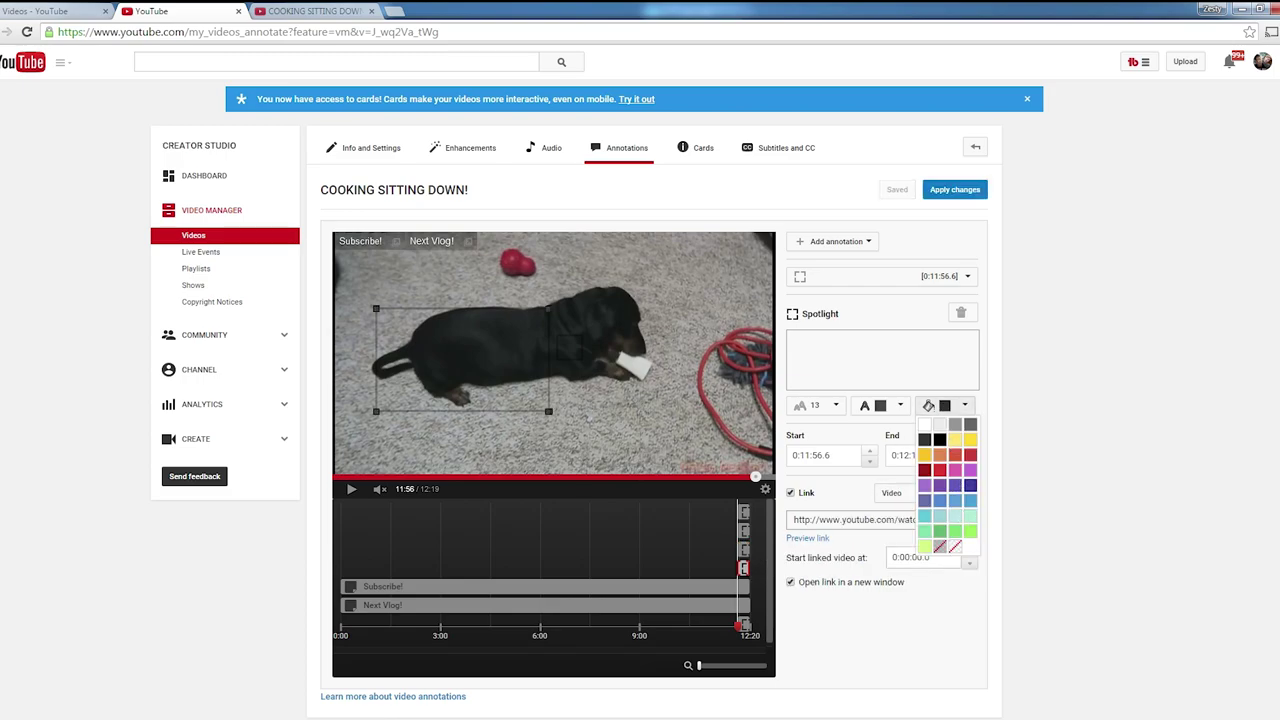
{"action": "left_click", "coordinate": [955, 547]}
{"action": "left_click", "coordinate": [744, 626]}
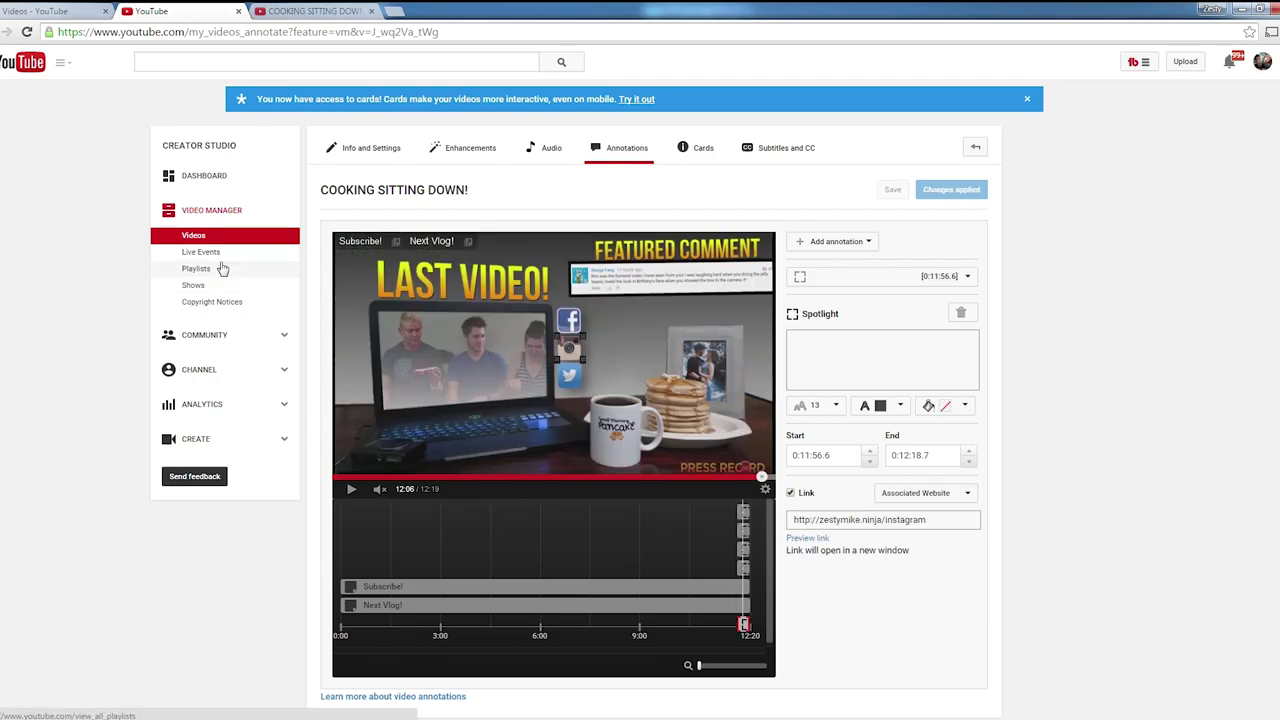
{"action": "left_click", "coordinate": [194, 236]}
Run a Vid2Vid promotion for COOKING SITTING DOWN! with the message 'Watch My Latest Video'
{"action": "left_click", "coordinate": [516, 213]}
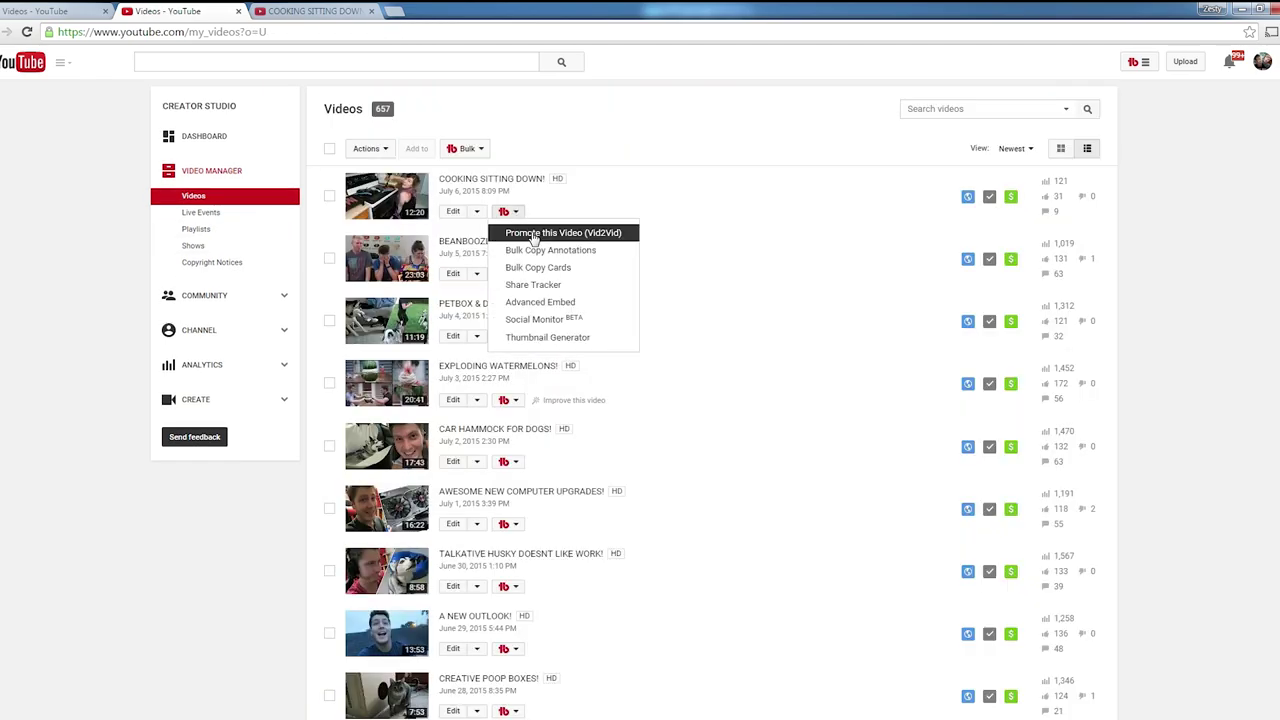
{"action": "left_click", "coordinate": [534, 235]}
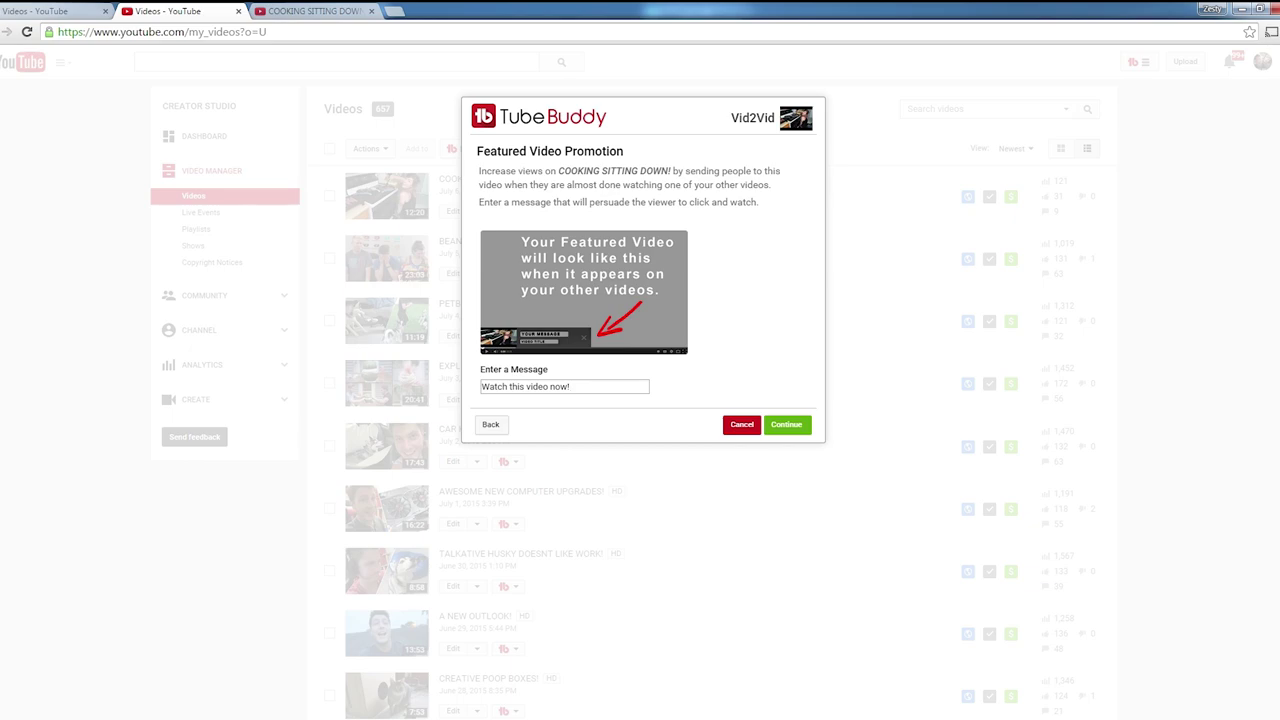
{"action": "left_click_drag", "start_coordinate": [572, 386], "coordinate": [441, 375]}
{"action": "type", "text": "Wa"}
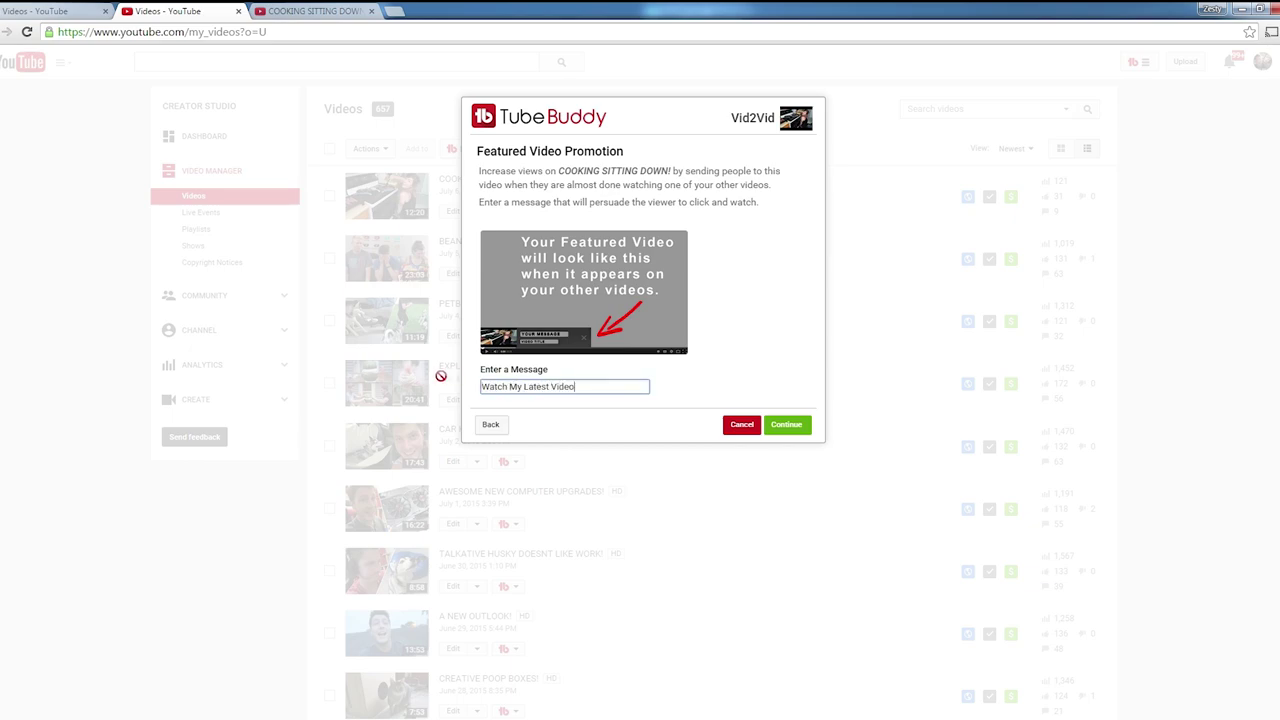
{"action": "left_click", "coordinate": [775, 424]}
{"action": "left_click", "coordinate": [777, 422]}
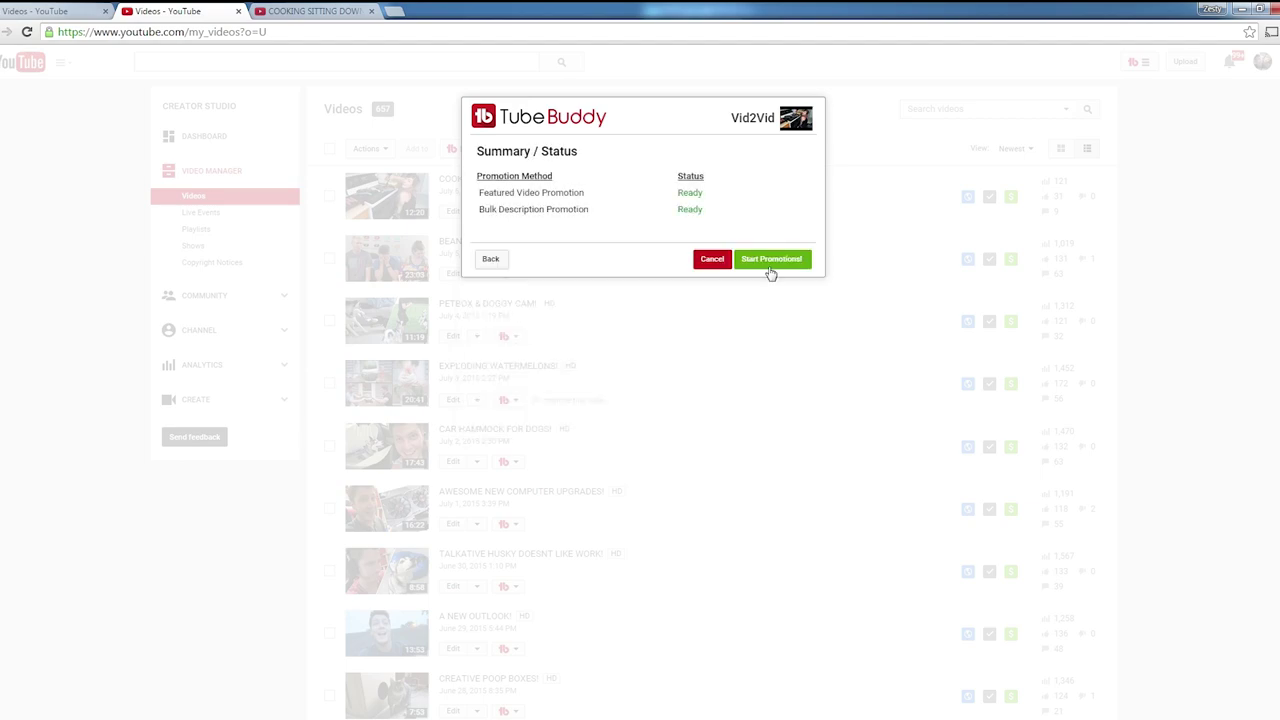
{"action": "left_click", "coordinate": [773, 261]}
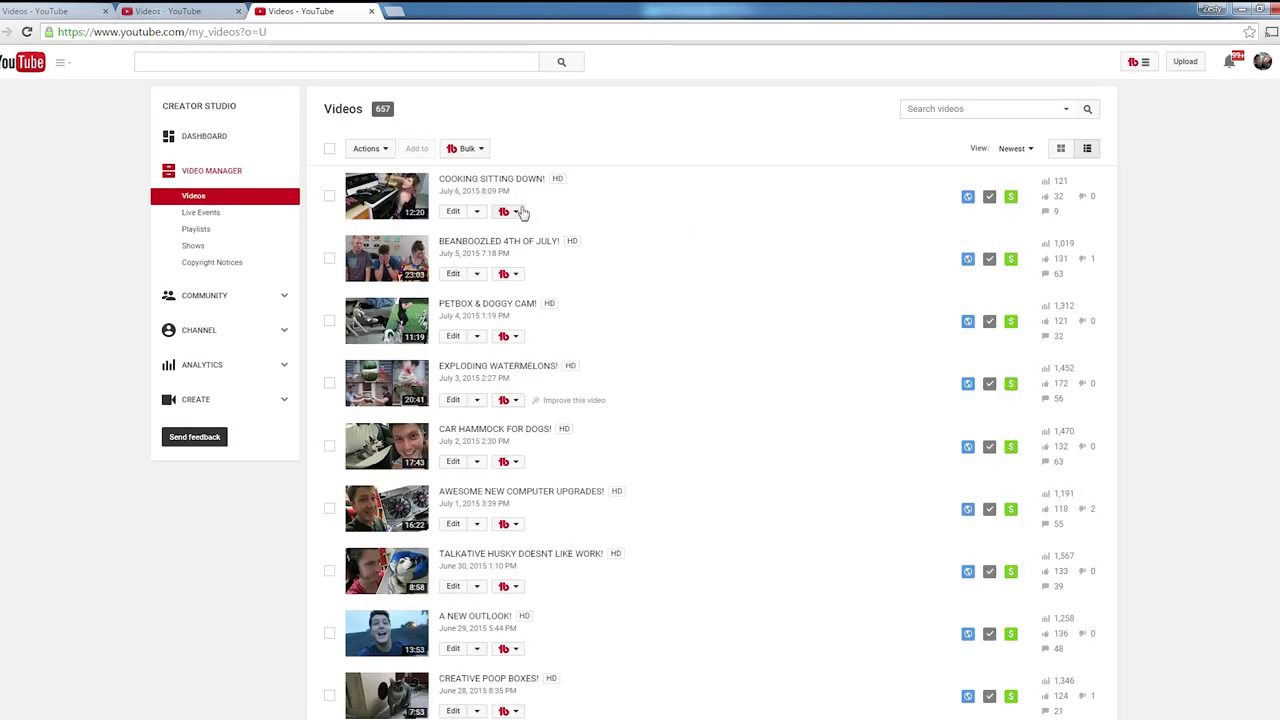
In Share Tracker, share COOKING SITTING DOWN! via the Facebook, Twitter and Google+ windows
{"action": "left_click", "coordinate": [518, 212]}
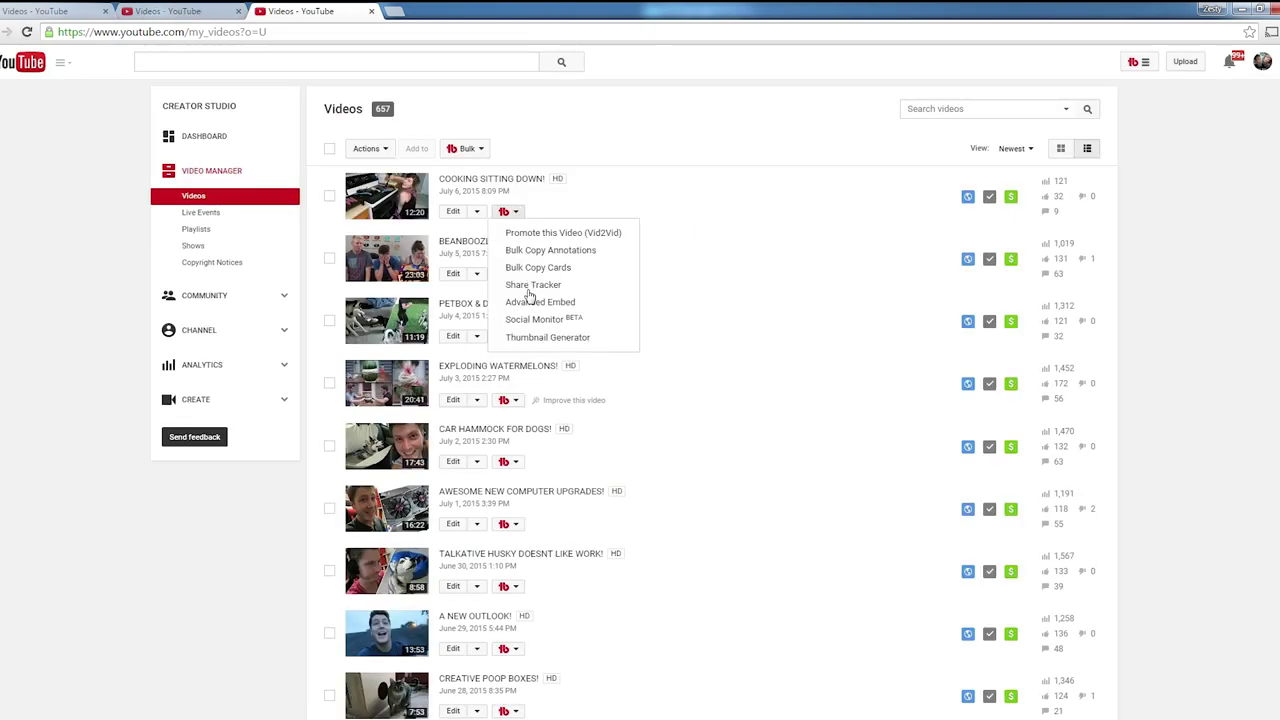
{"action": "left_click", "coordinate": [524, 285]}
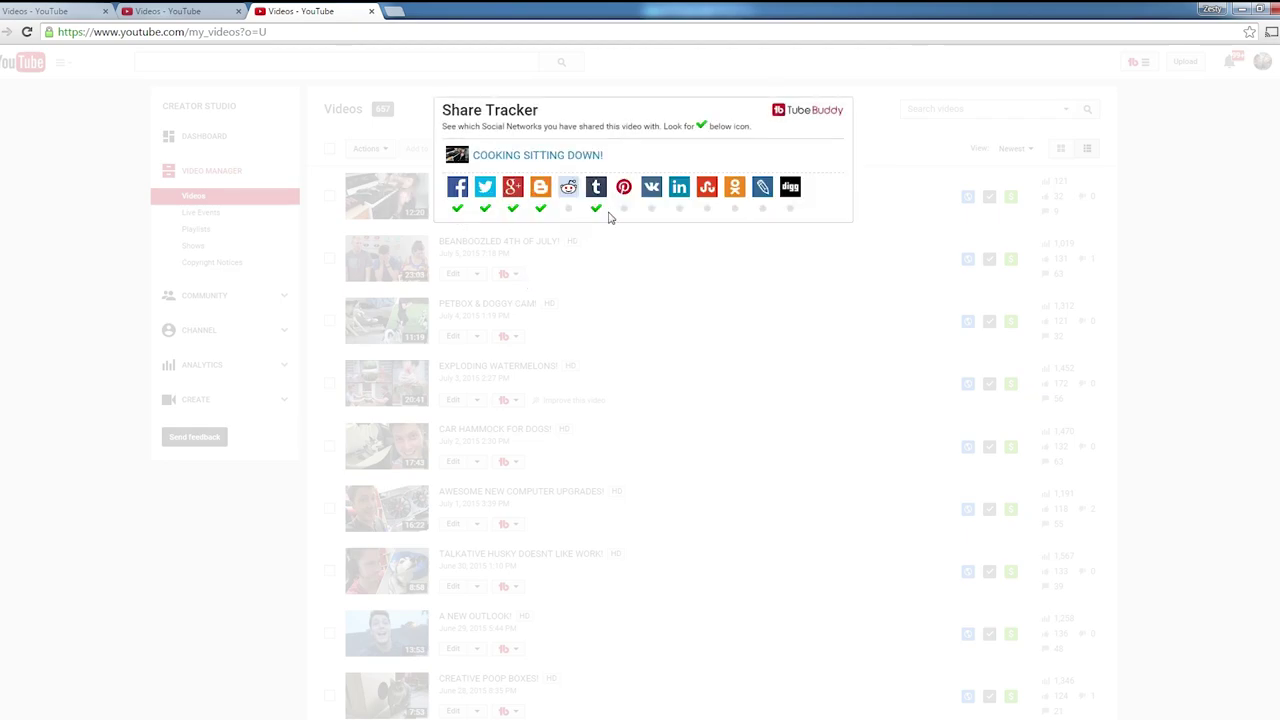
{"action": "left_click", "coordinate": [457, 187]}
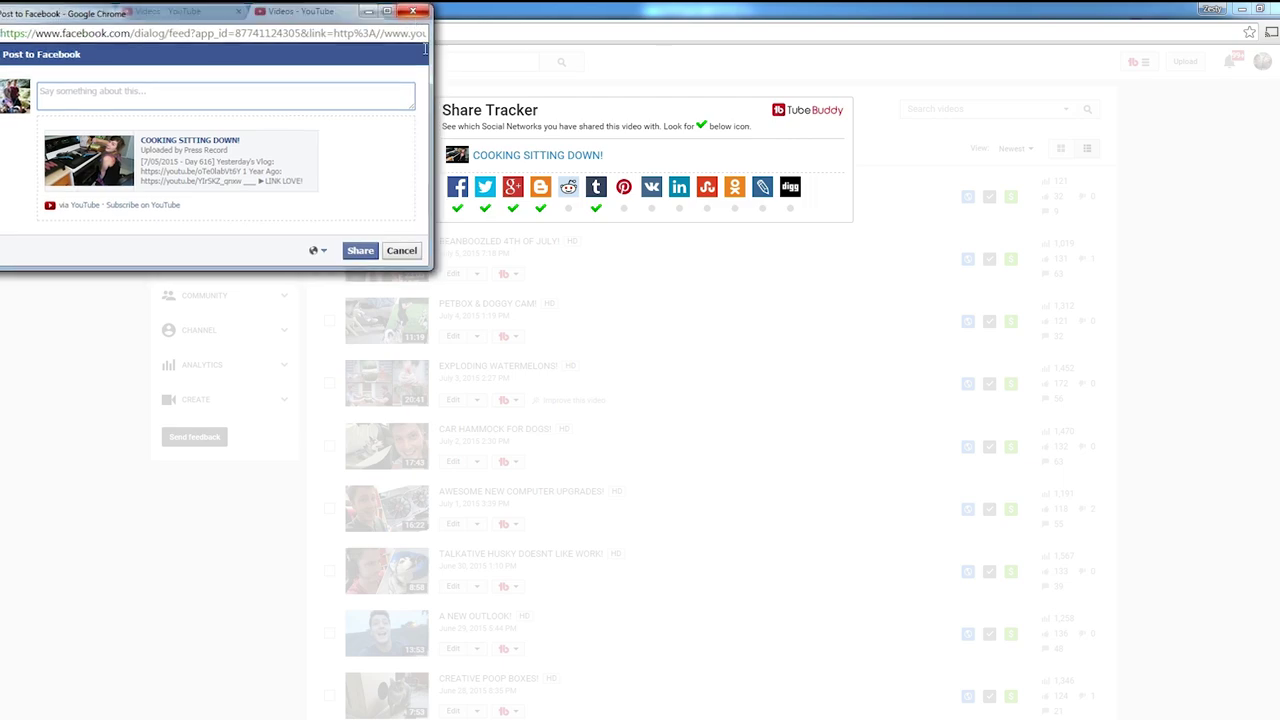
{"action": "left_click", "coordinate": [415, 9]}
{"action": "left_click", "coordinate": [484, 184]}
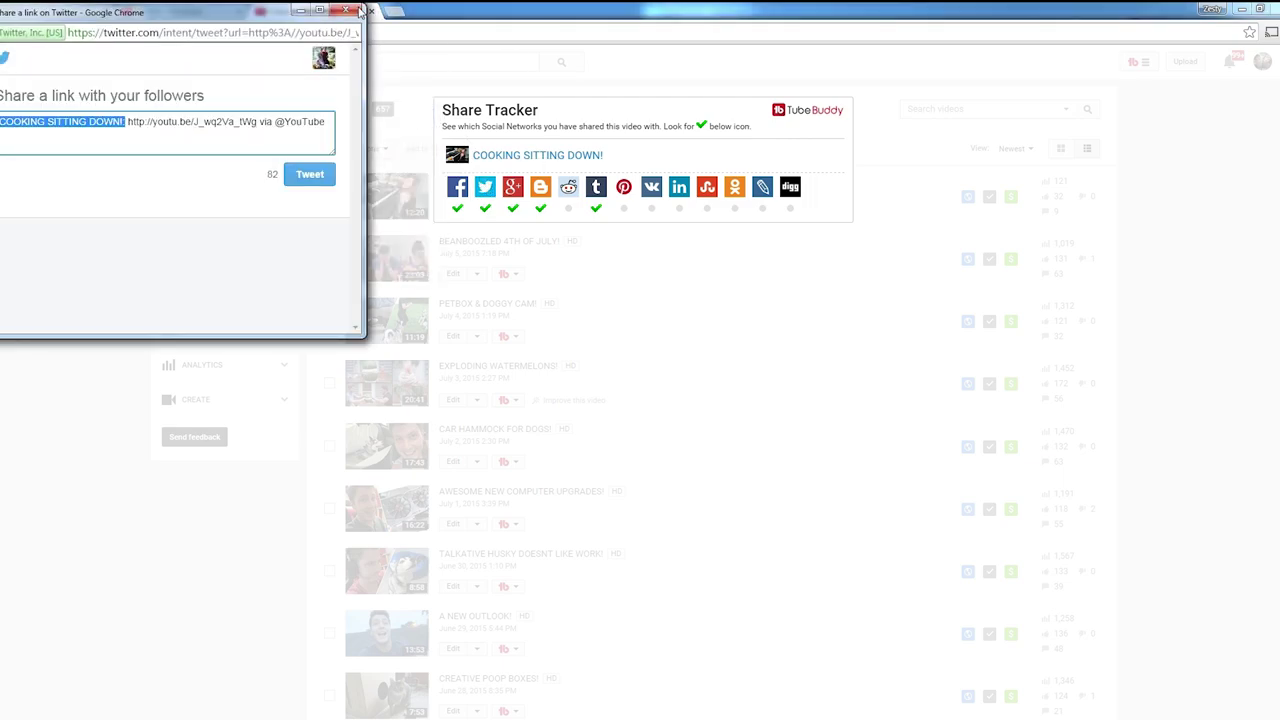
{"action": "left_click", "coordinate": [360, 10]}
{"action": "left_click", "coordinate": [512, 187]}
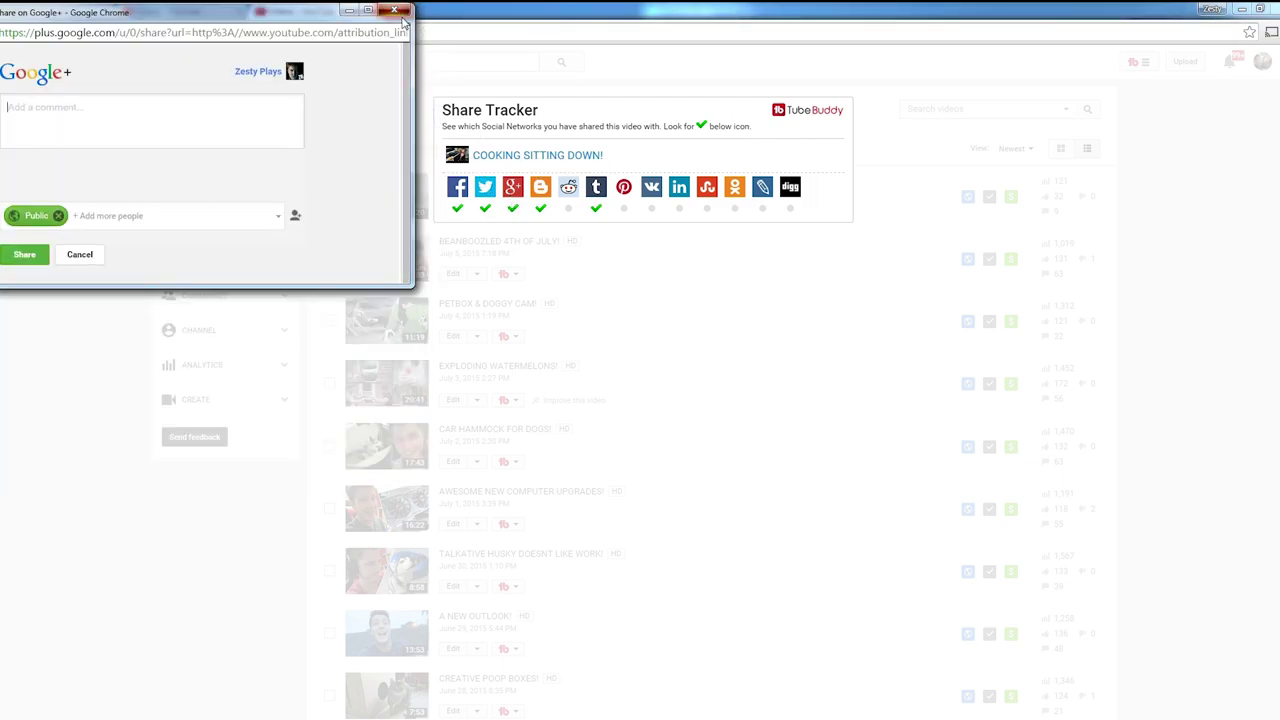
{"action": "left_click", "coordinate": [398, 12]}
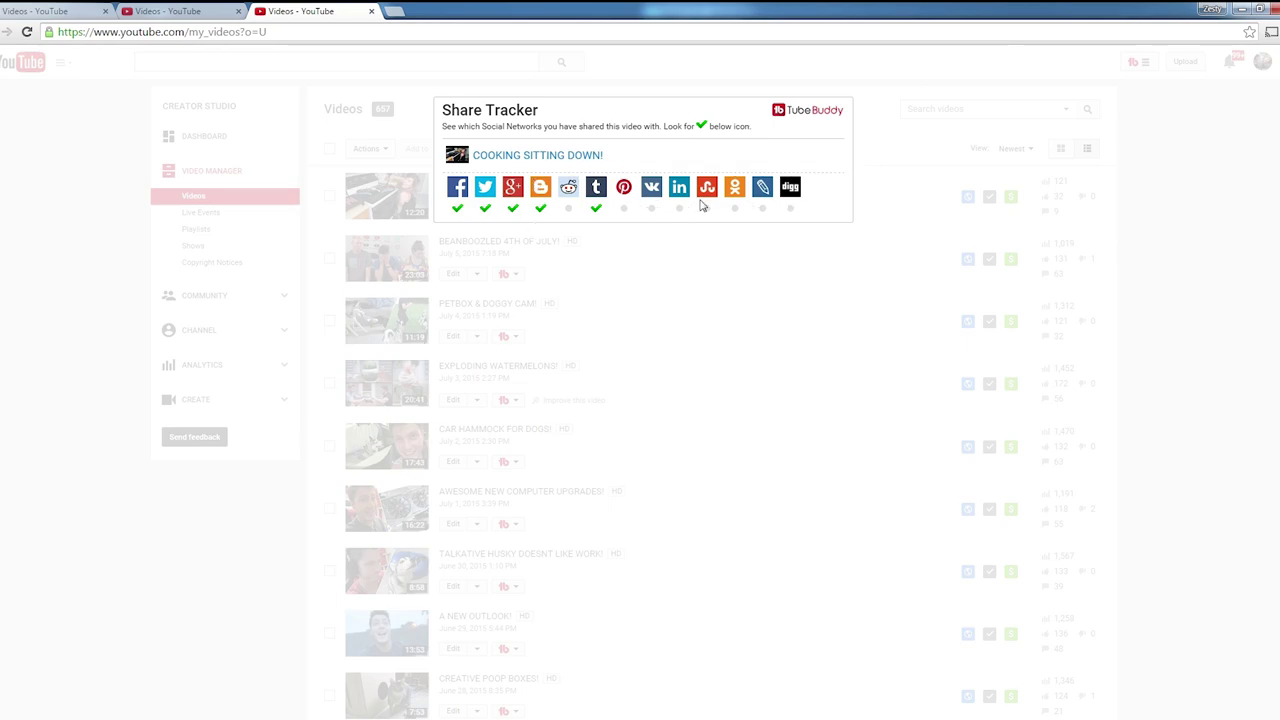